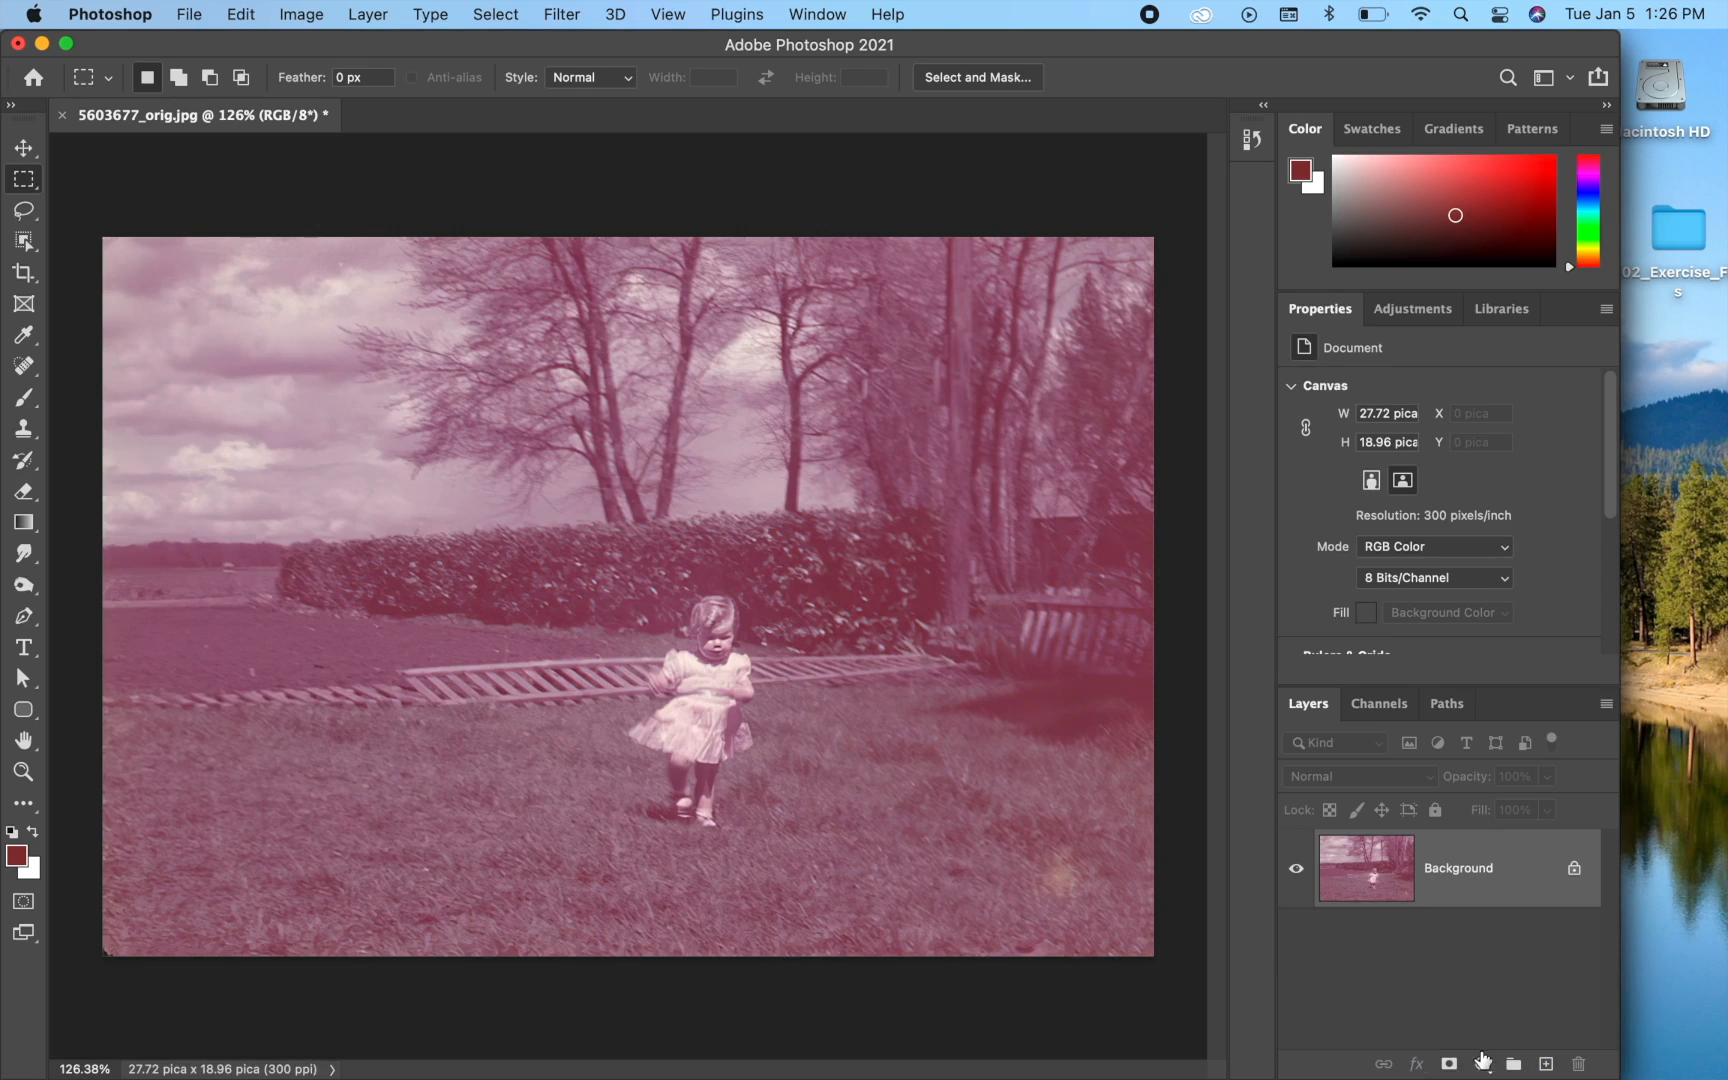
Step: Add a Levels adjustment layer above the Background and open its auto color correction options
left_click(1482, 1064)
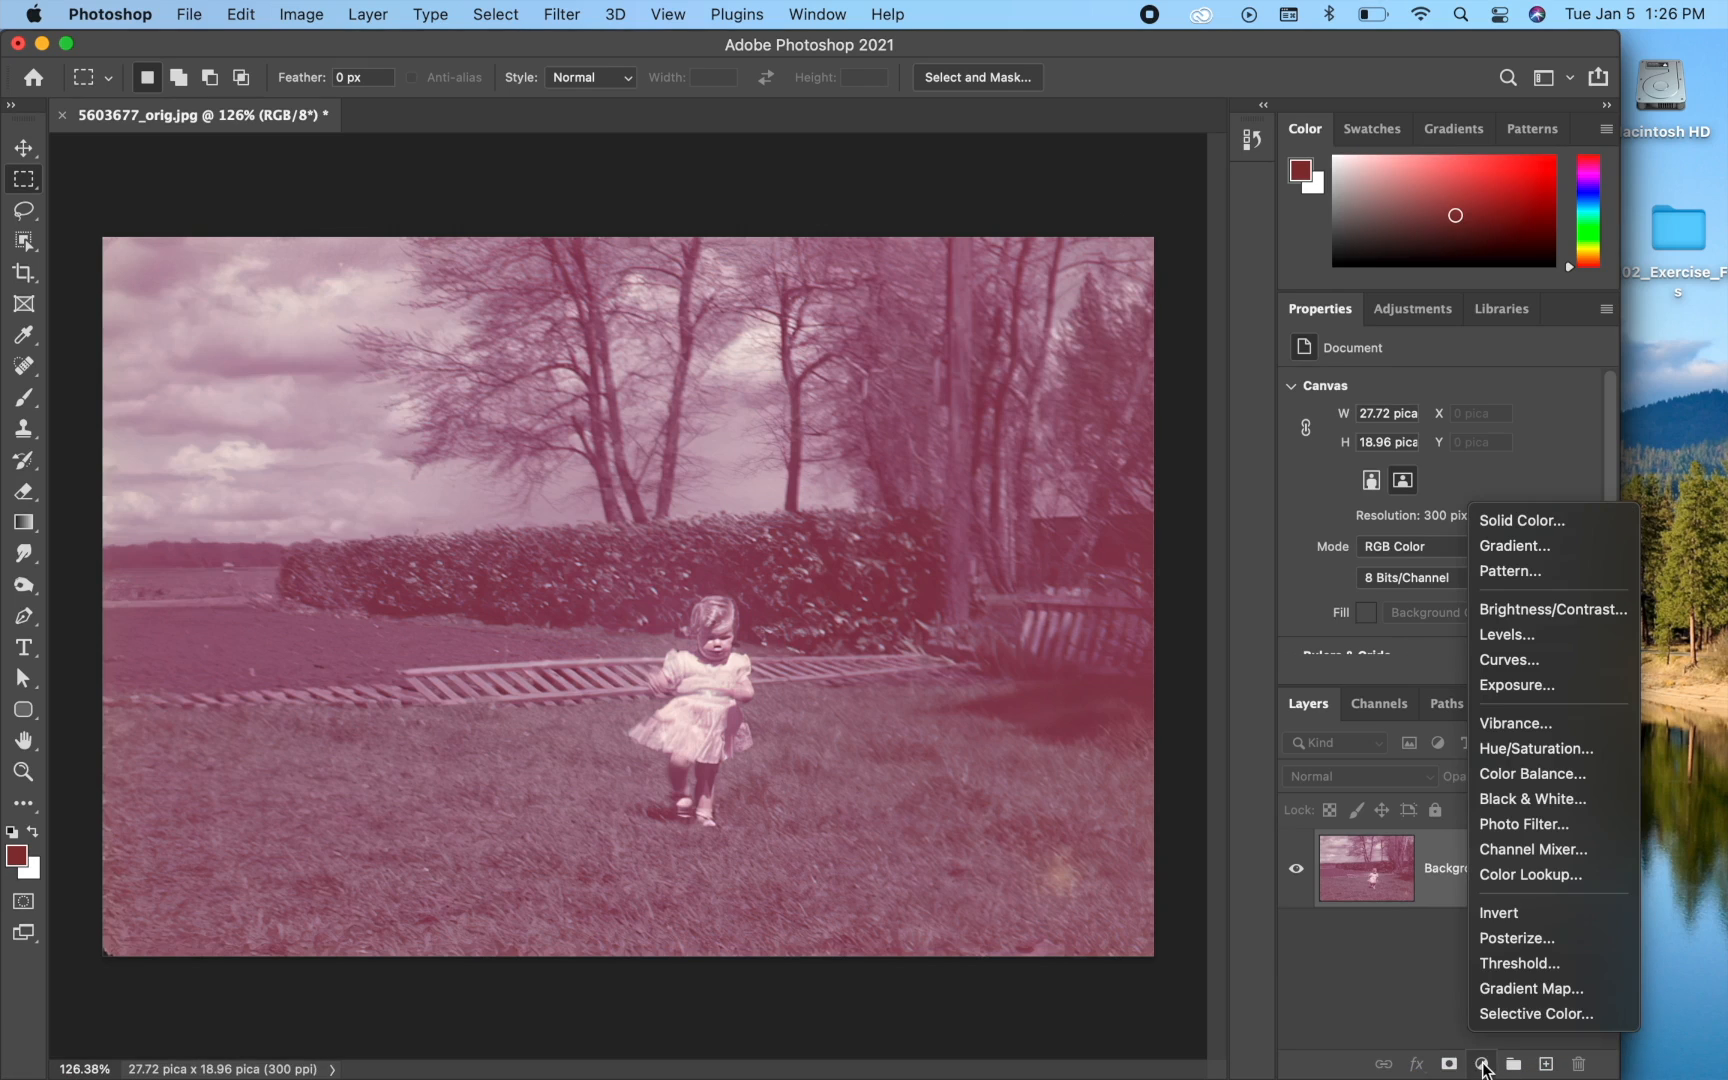
left_click(1505, 645)
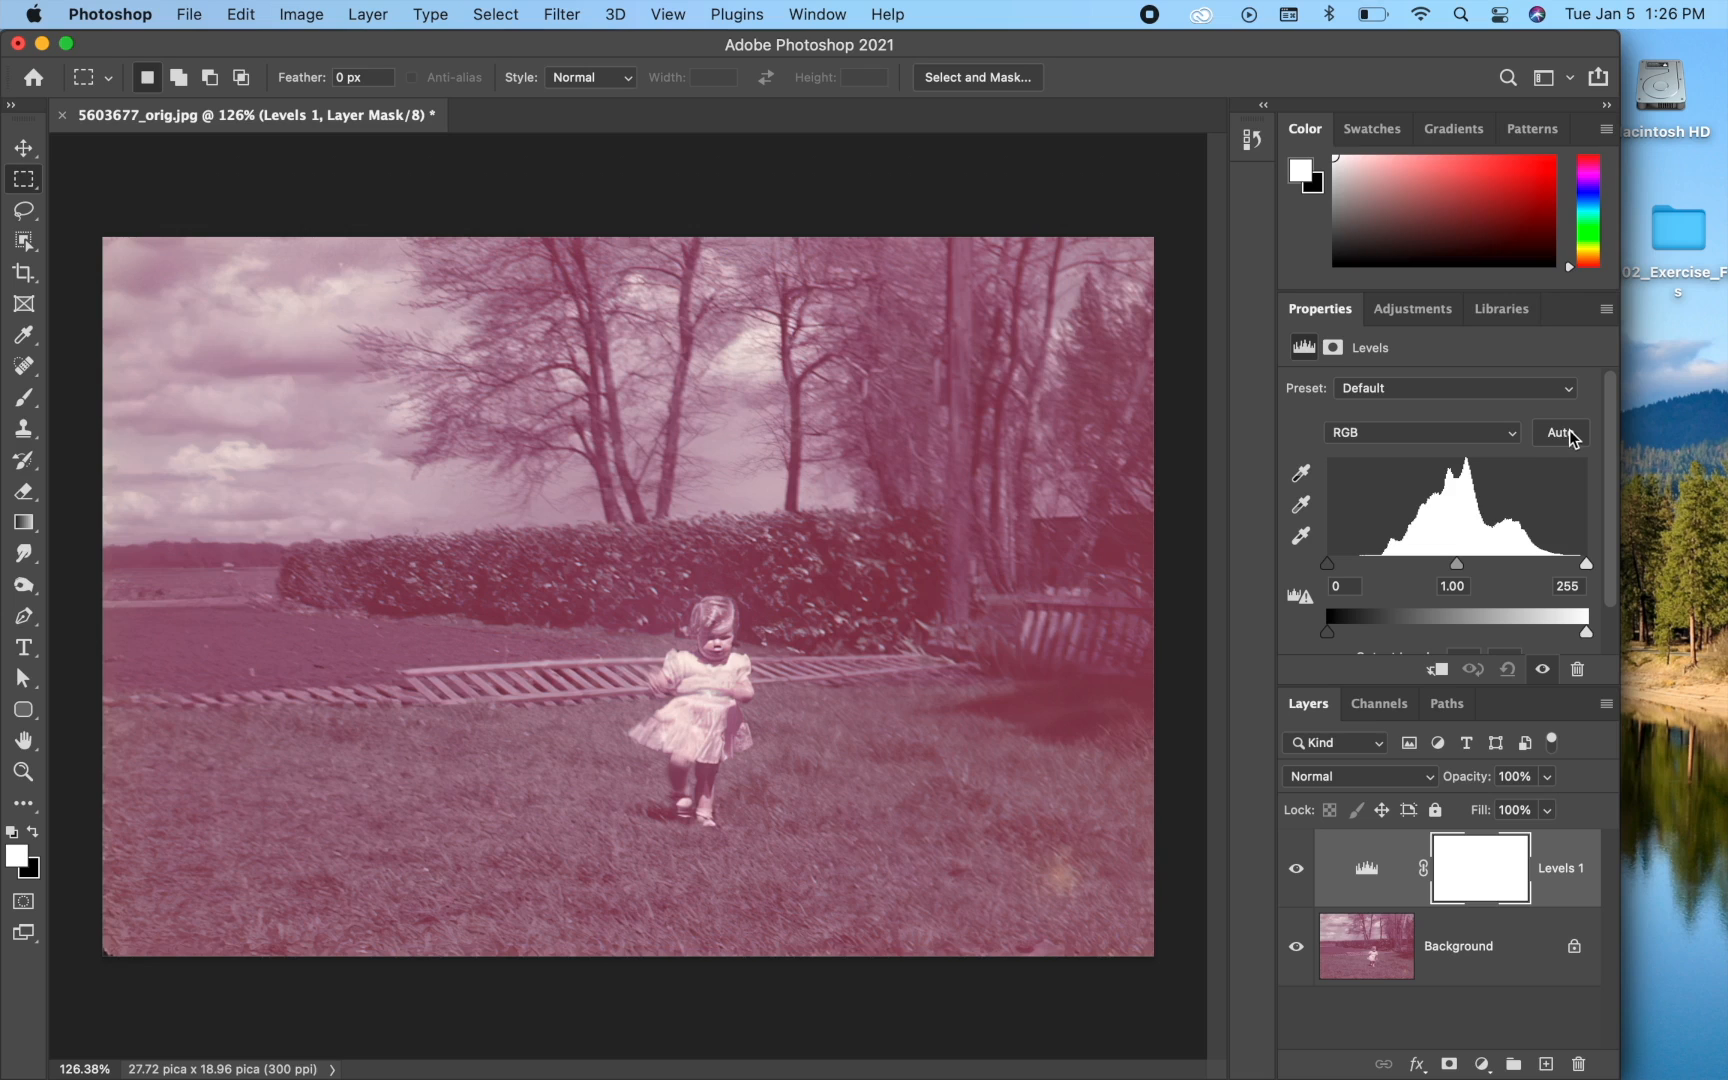
left_click(1562, 435, "alt")
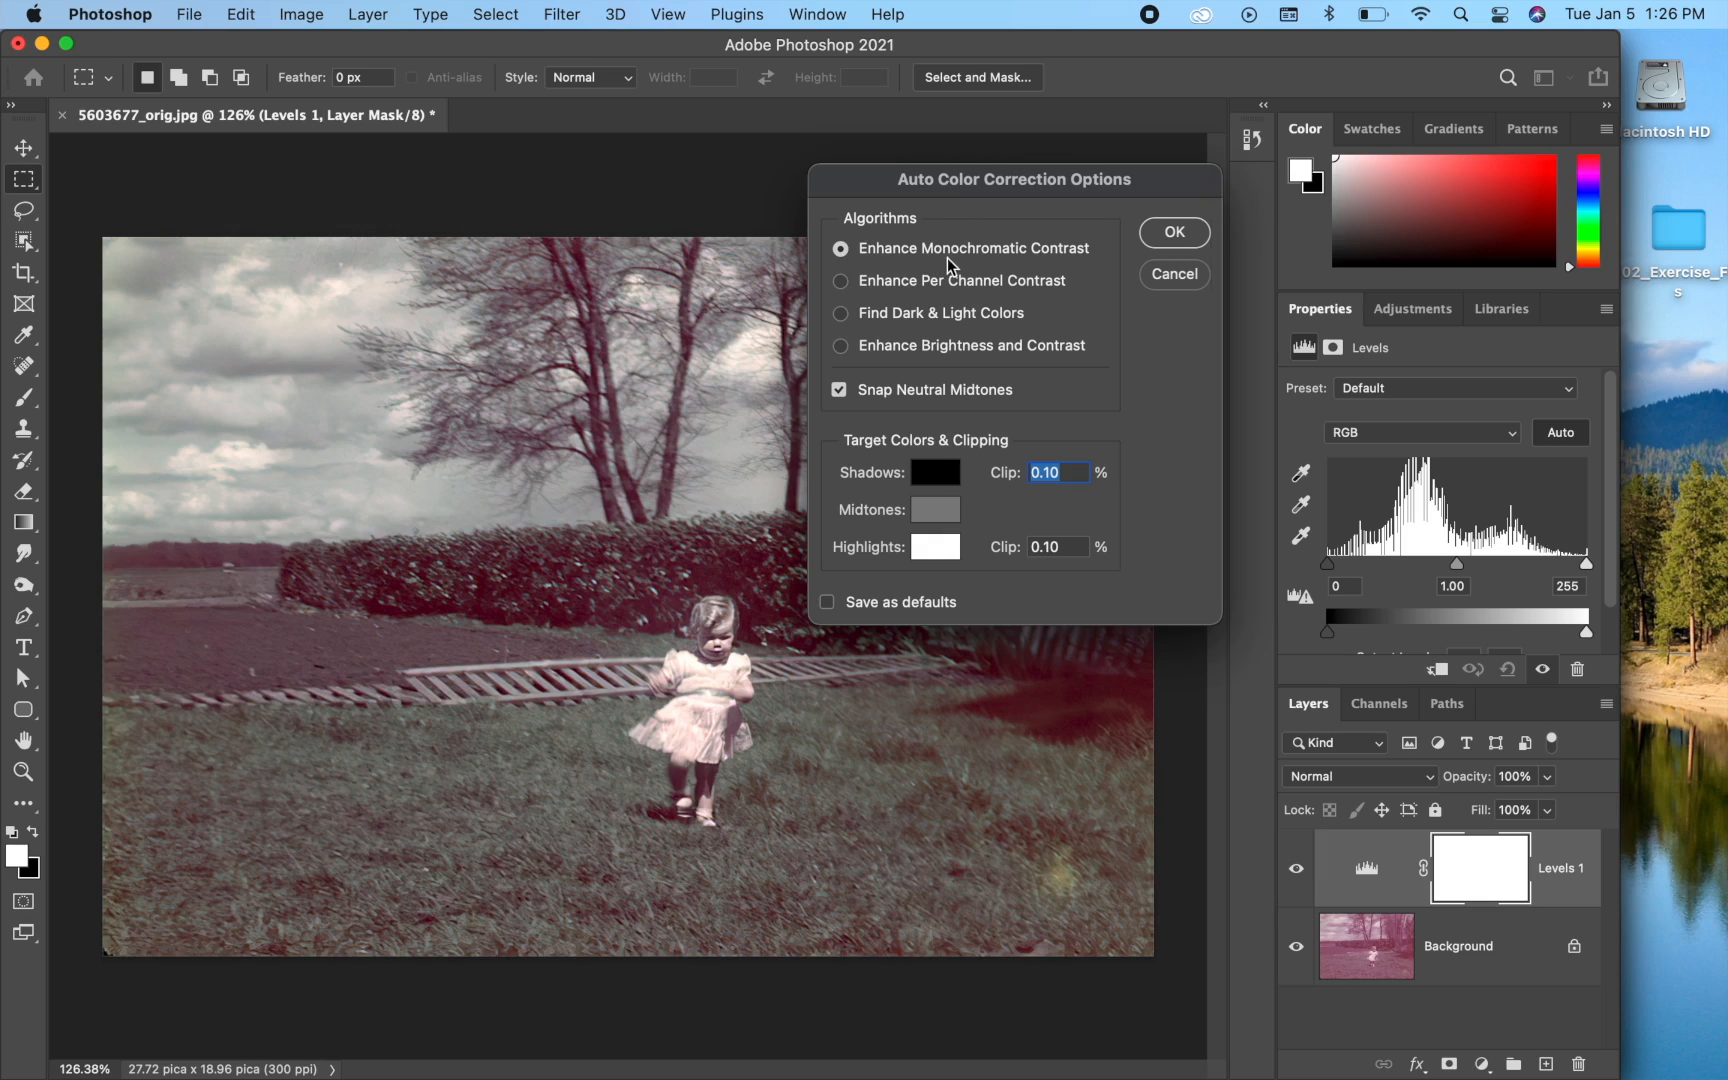
Step: Compare the effects of the four auto color correction algorithms on the photo
left_click(842, 281)
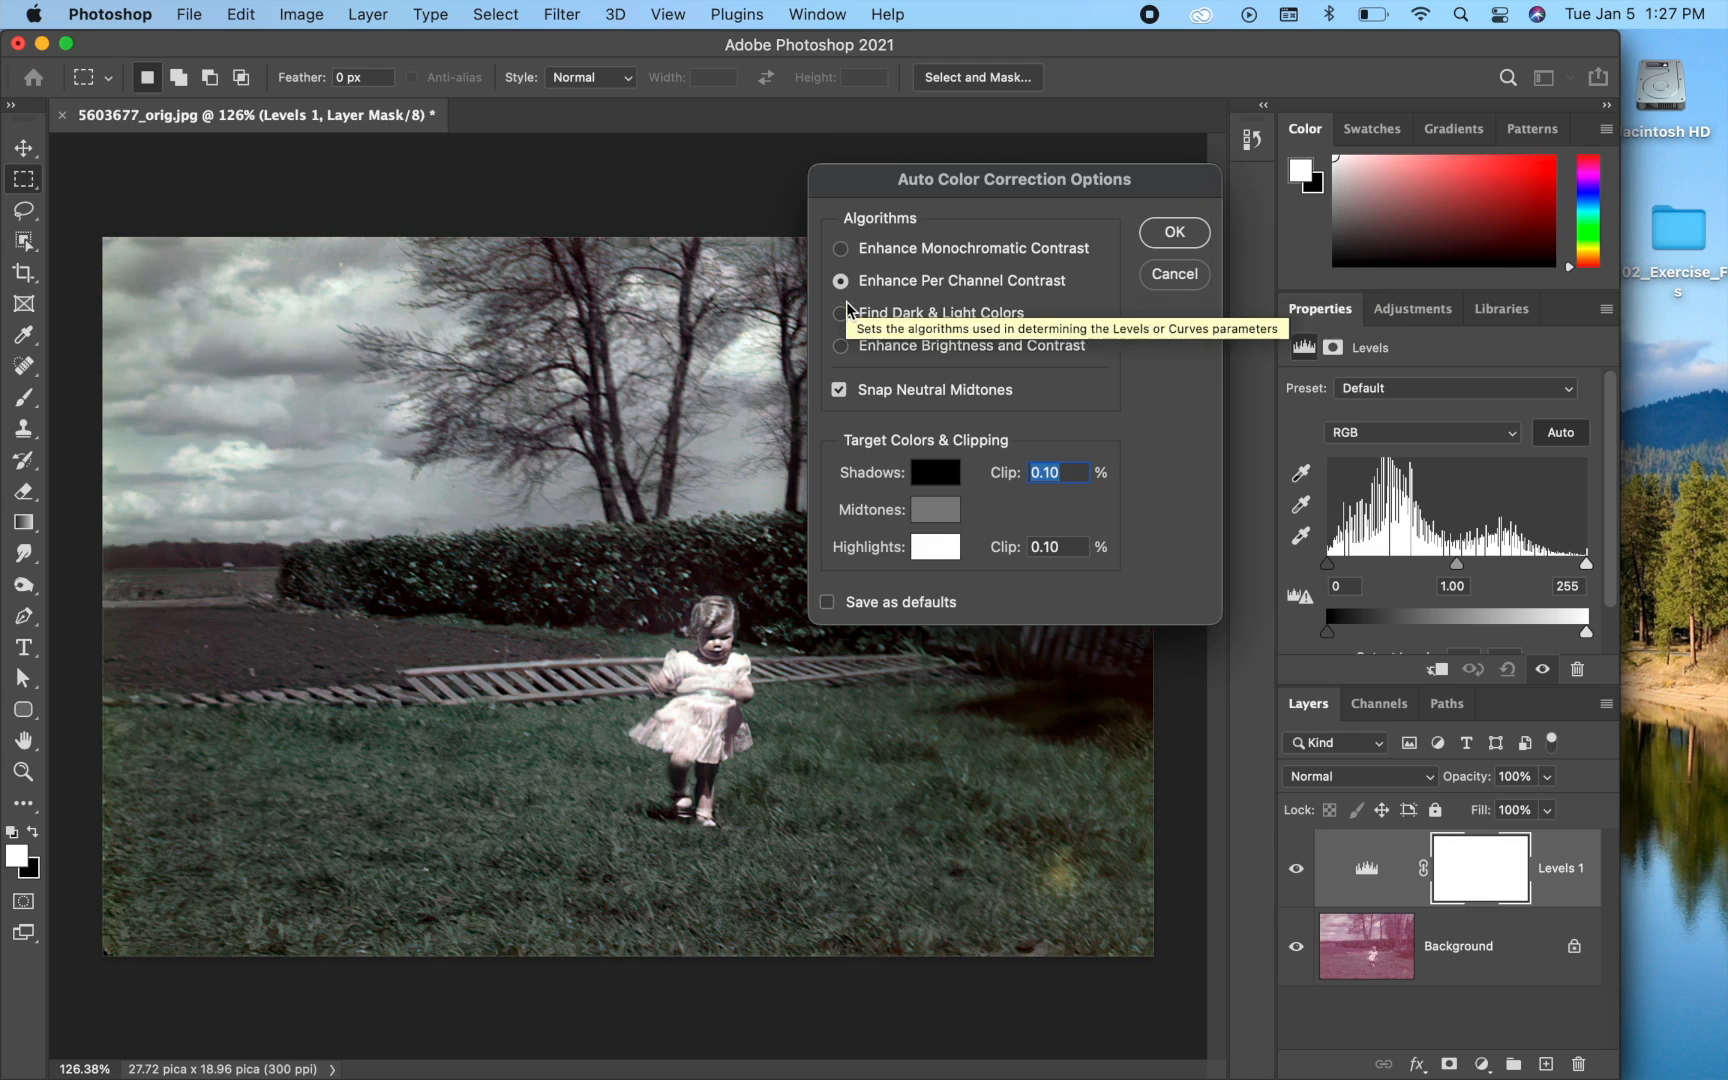
left_click(845, 314)
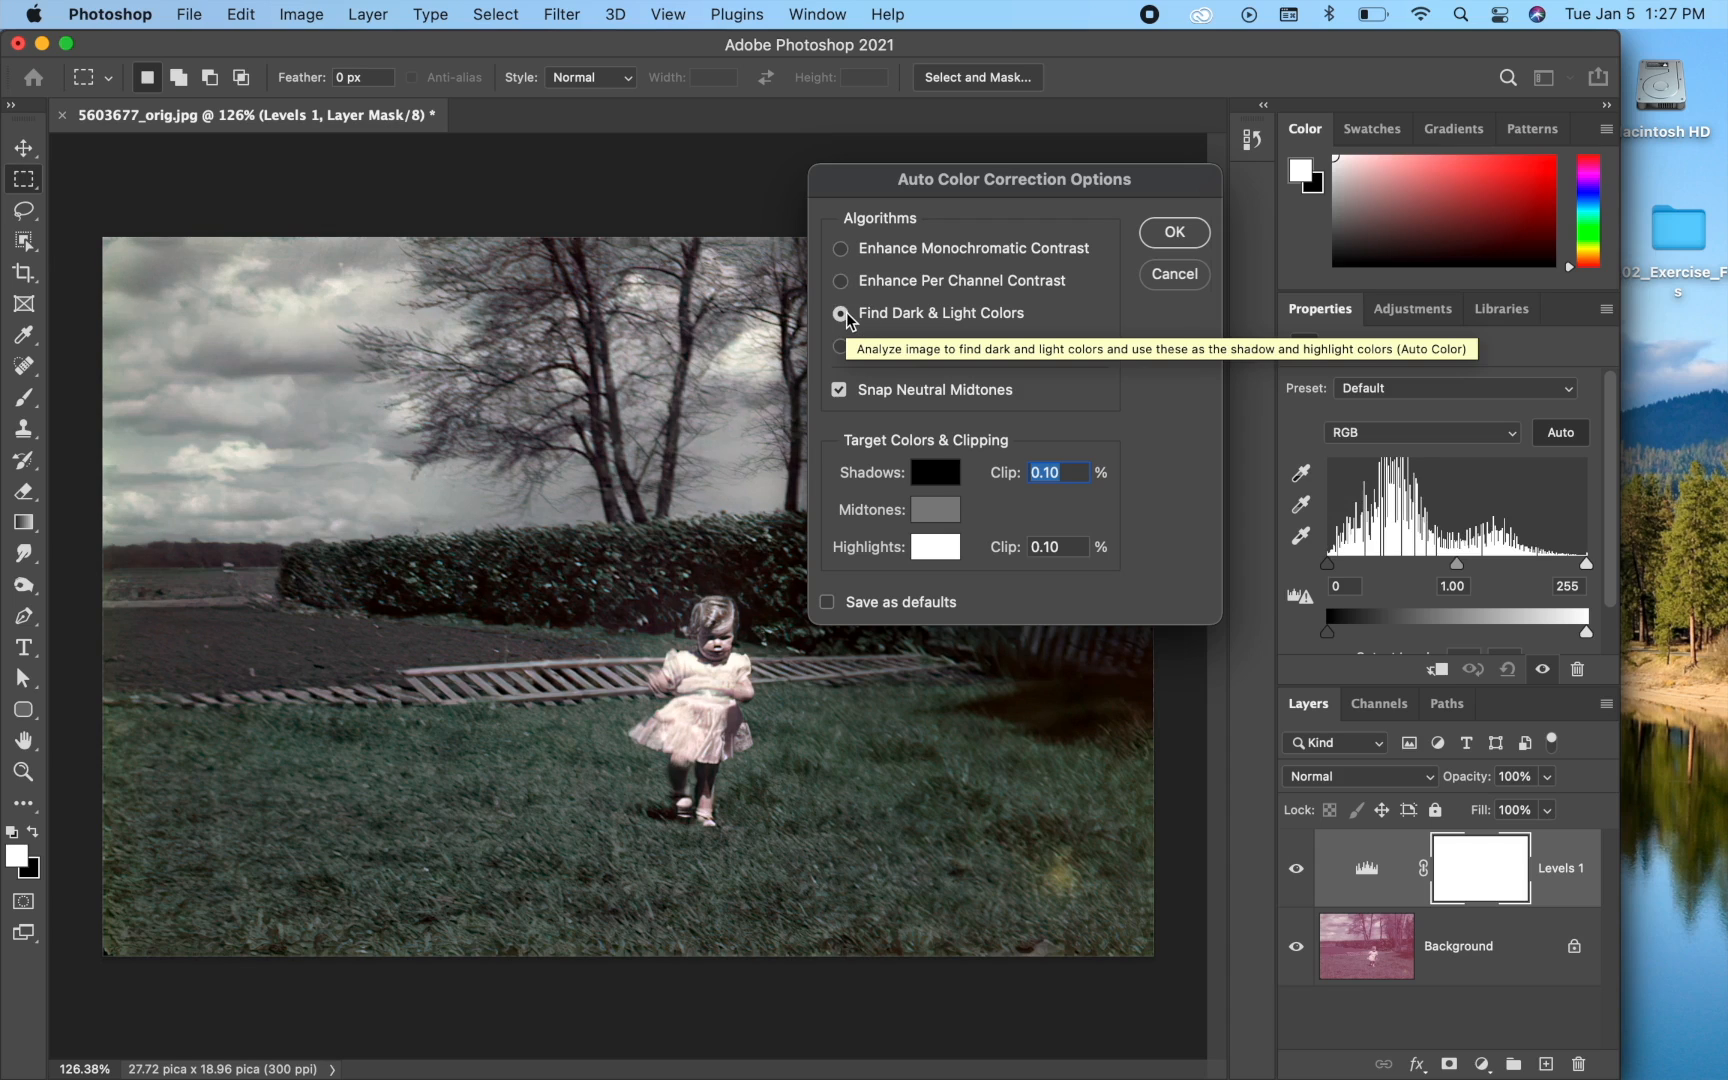
left_click(843, 346)
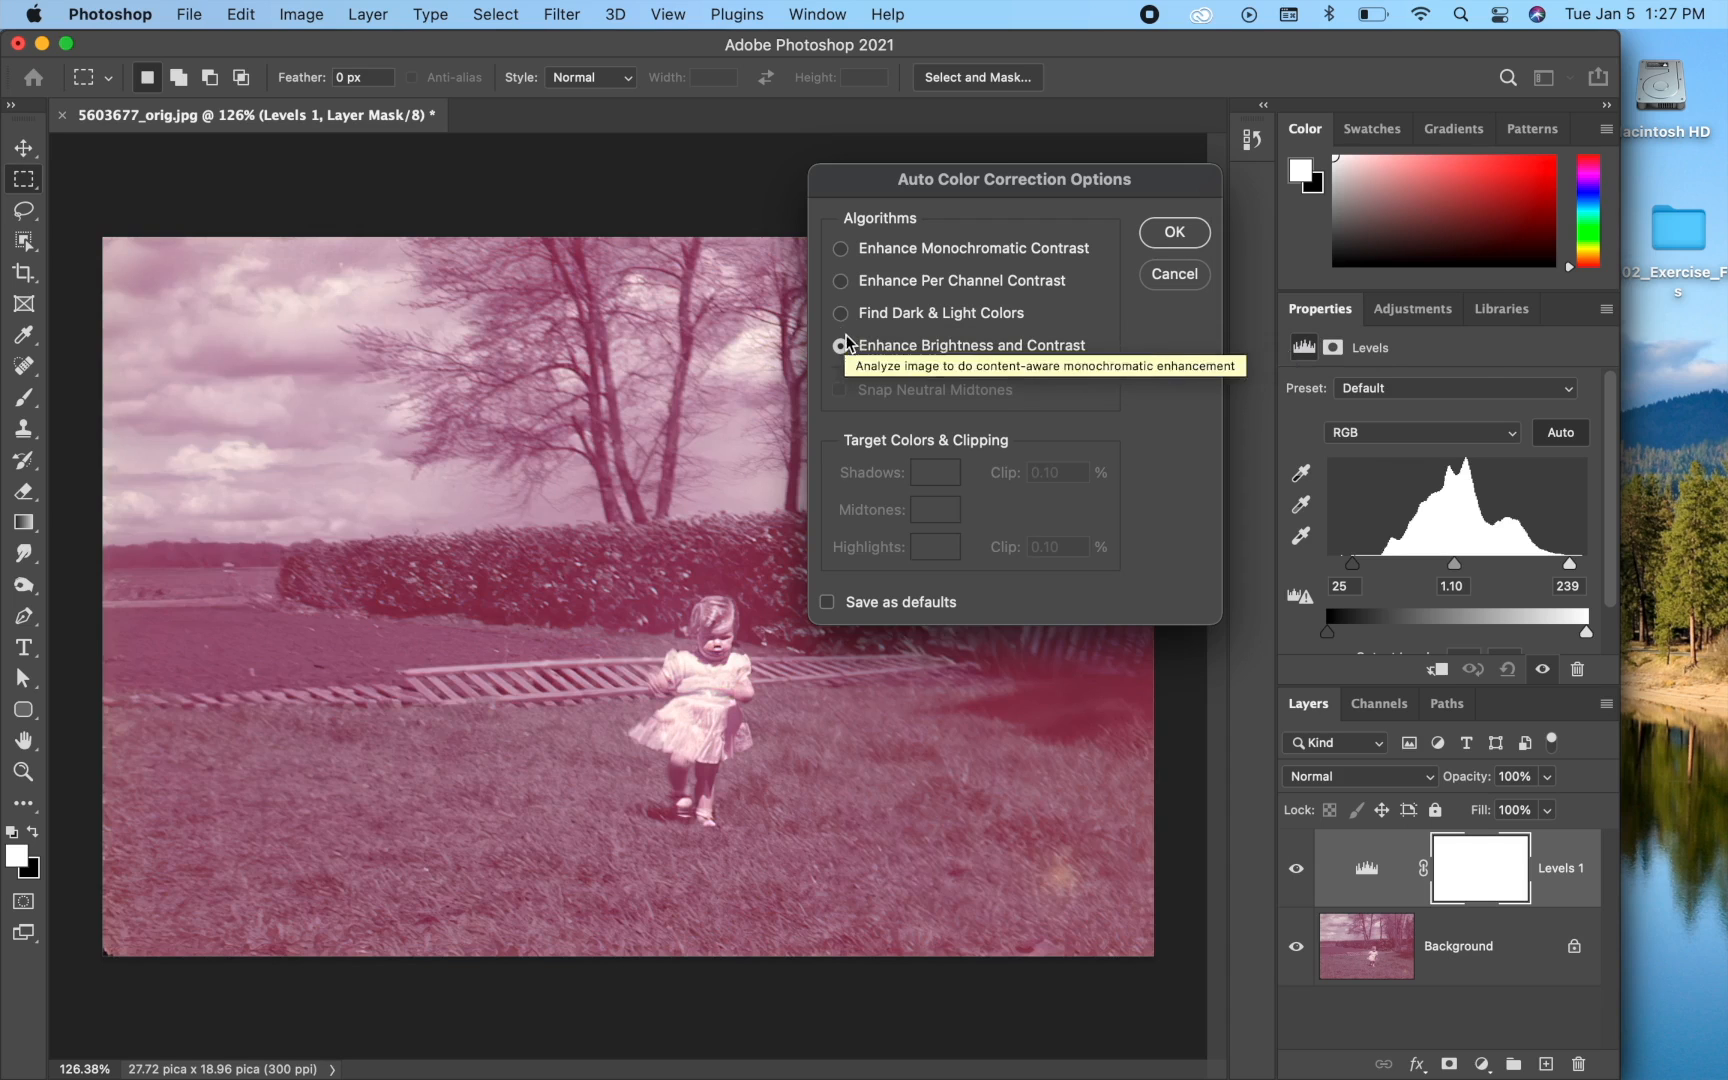
left_click(845, 251)
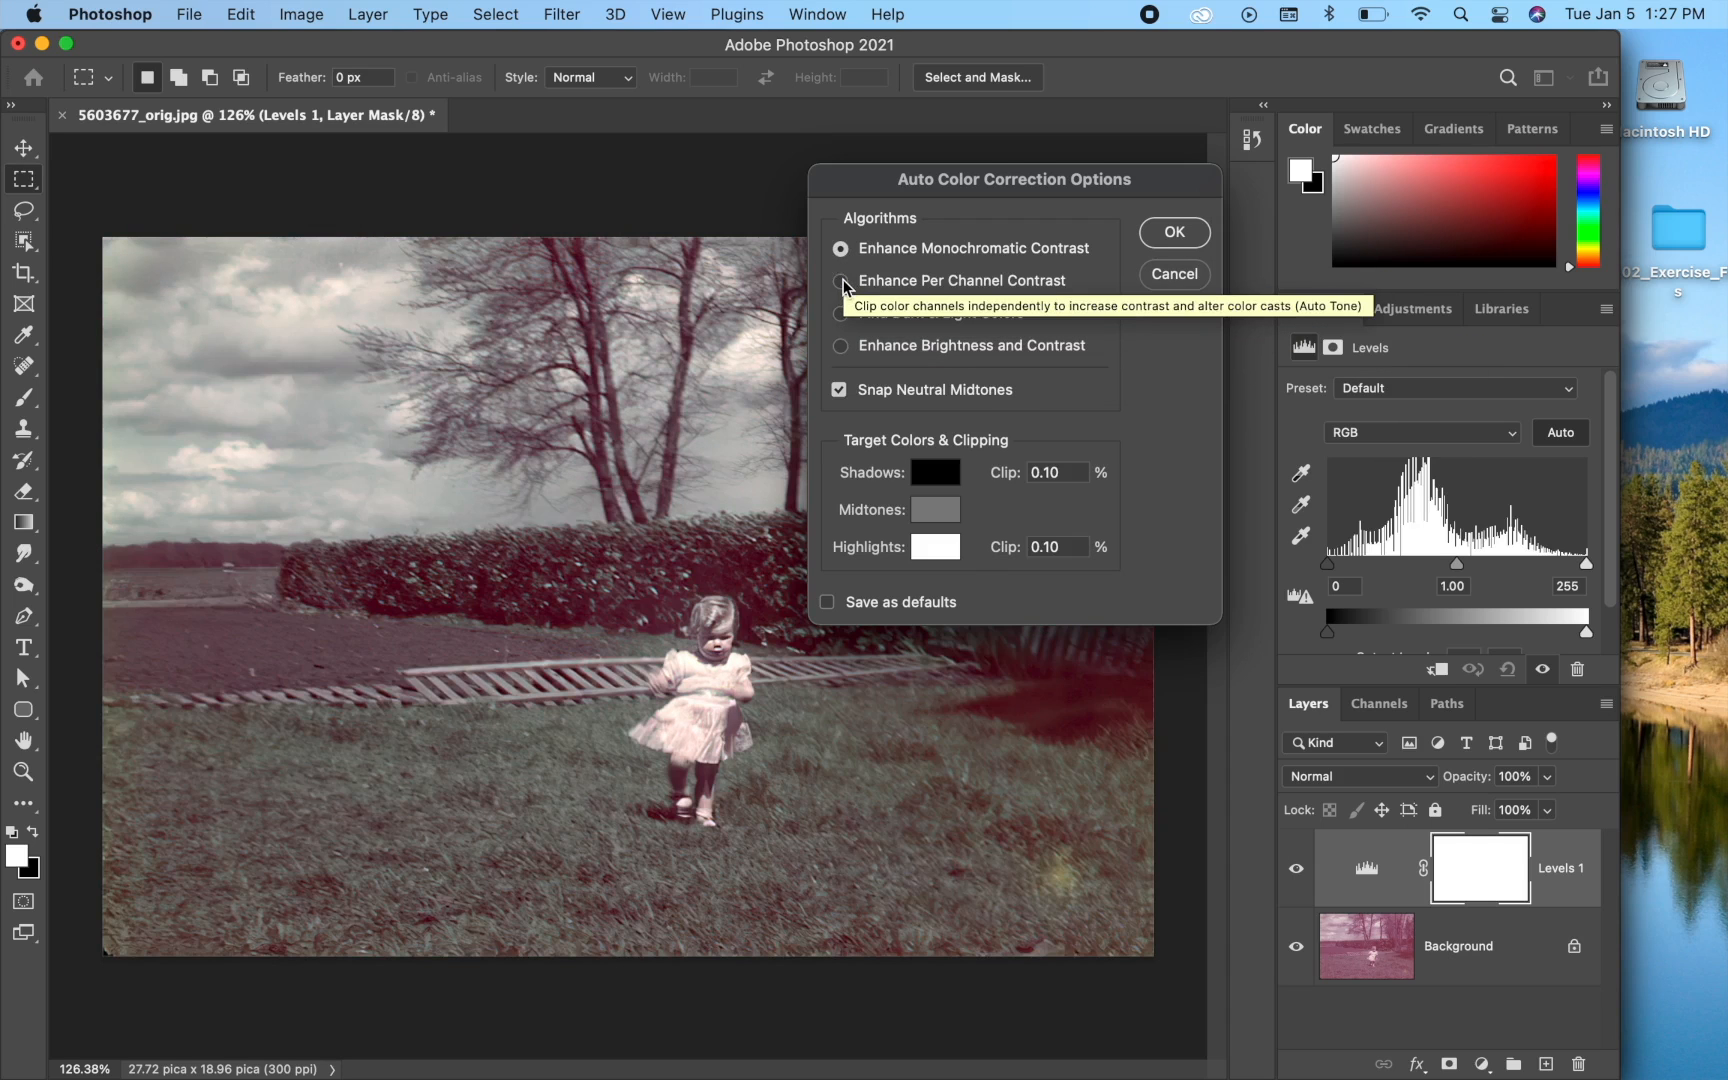
left_click(841, 281)
left_click(840, 311)
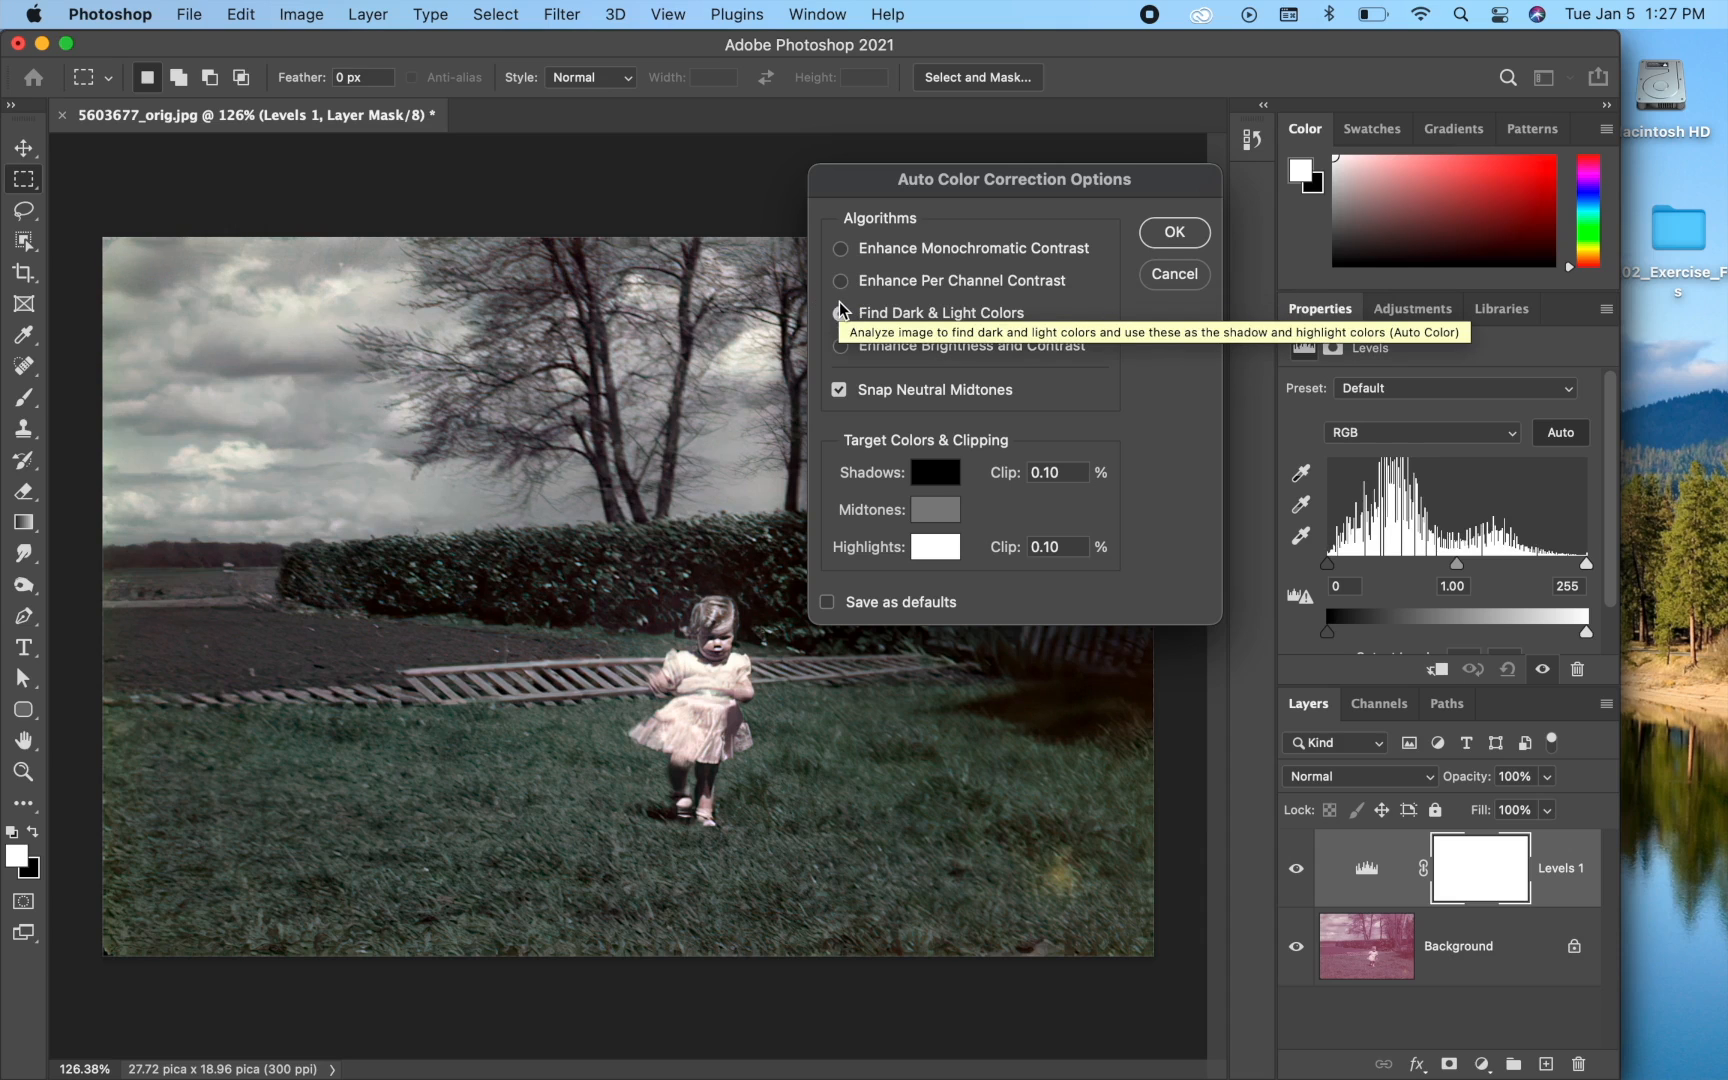
left_click(838, 341)
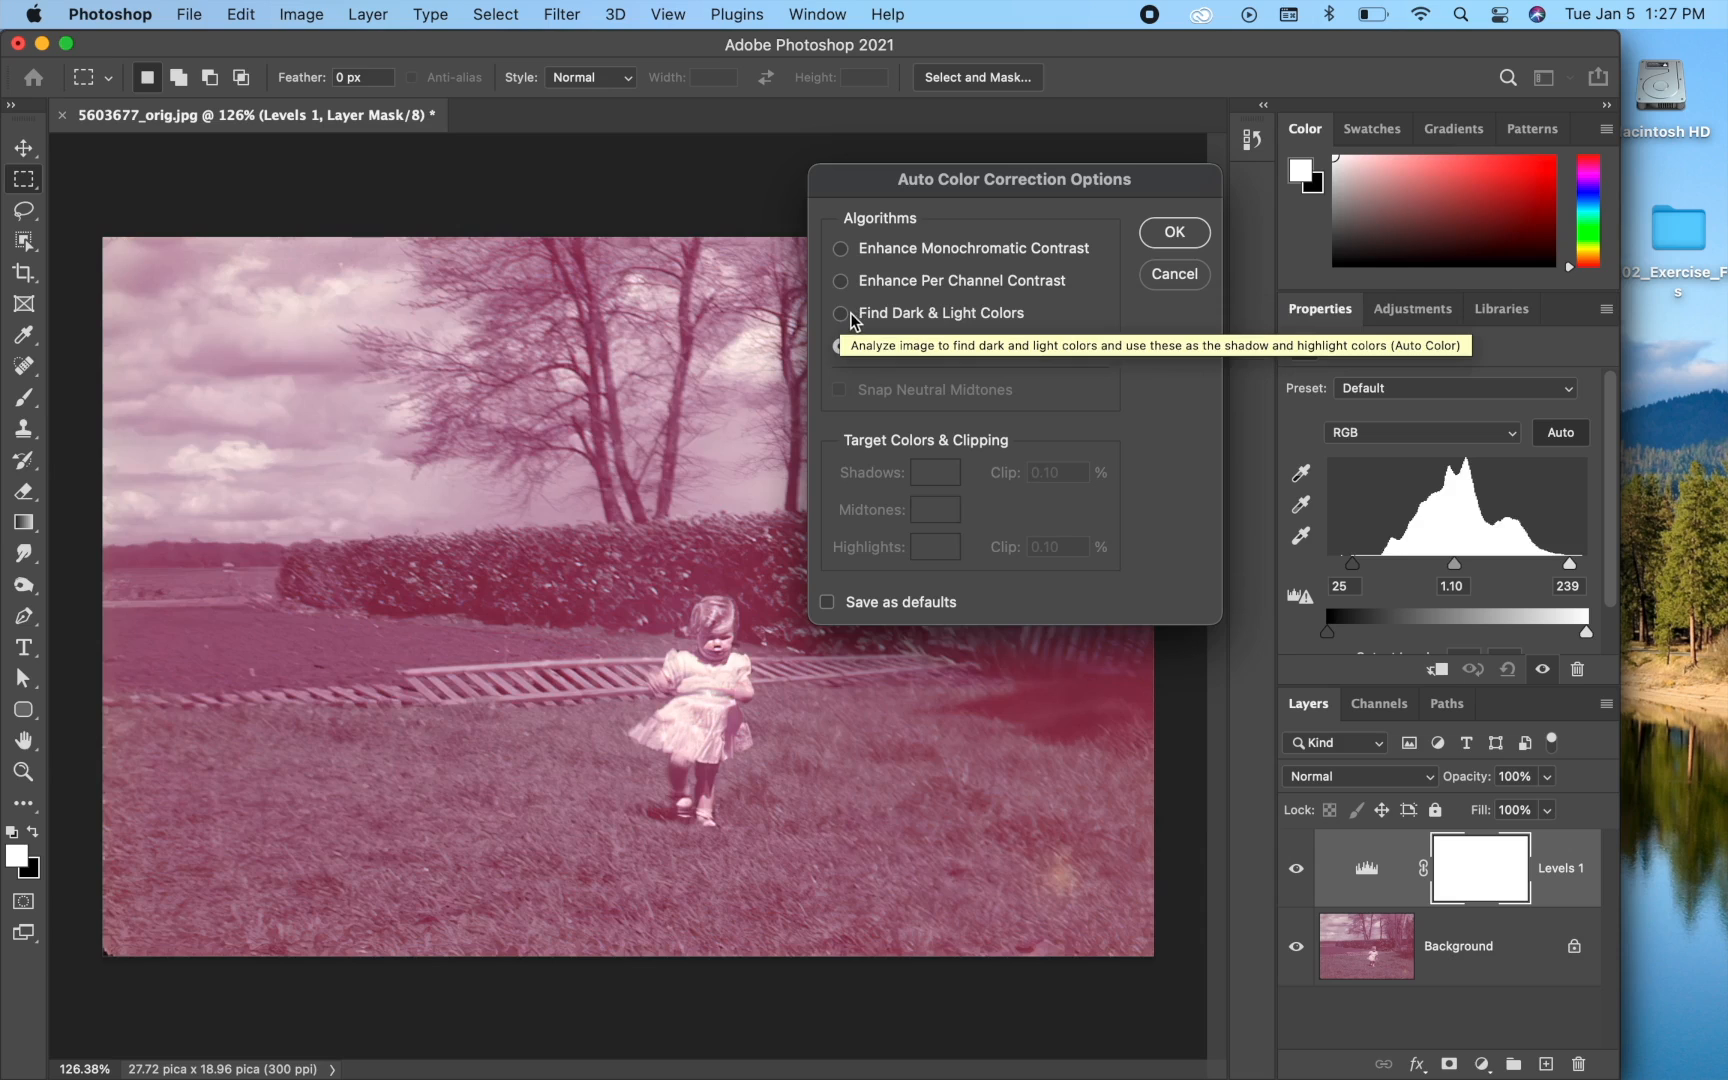
Step: Apply the Find Dark & Light Colors algorithm, saving it as the default, and compare the photo with and without the Levels layer
left_click(844, 316)
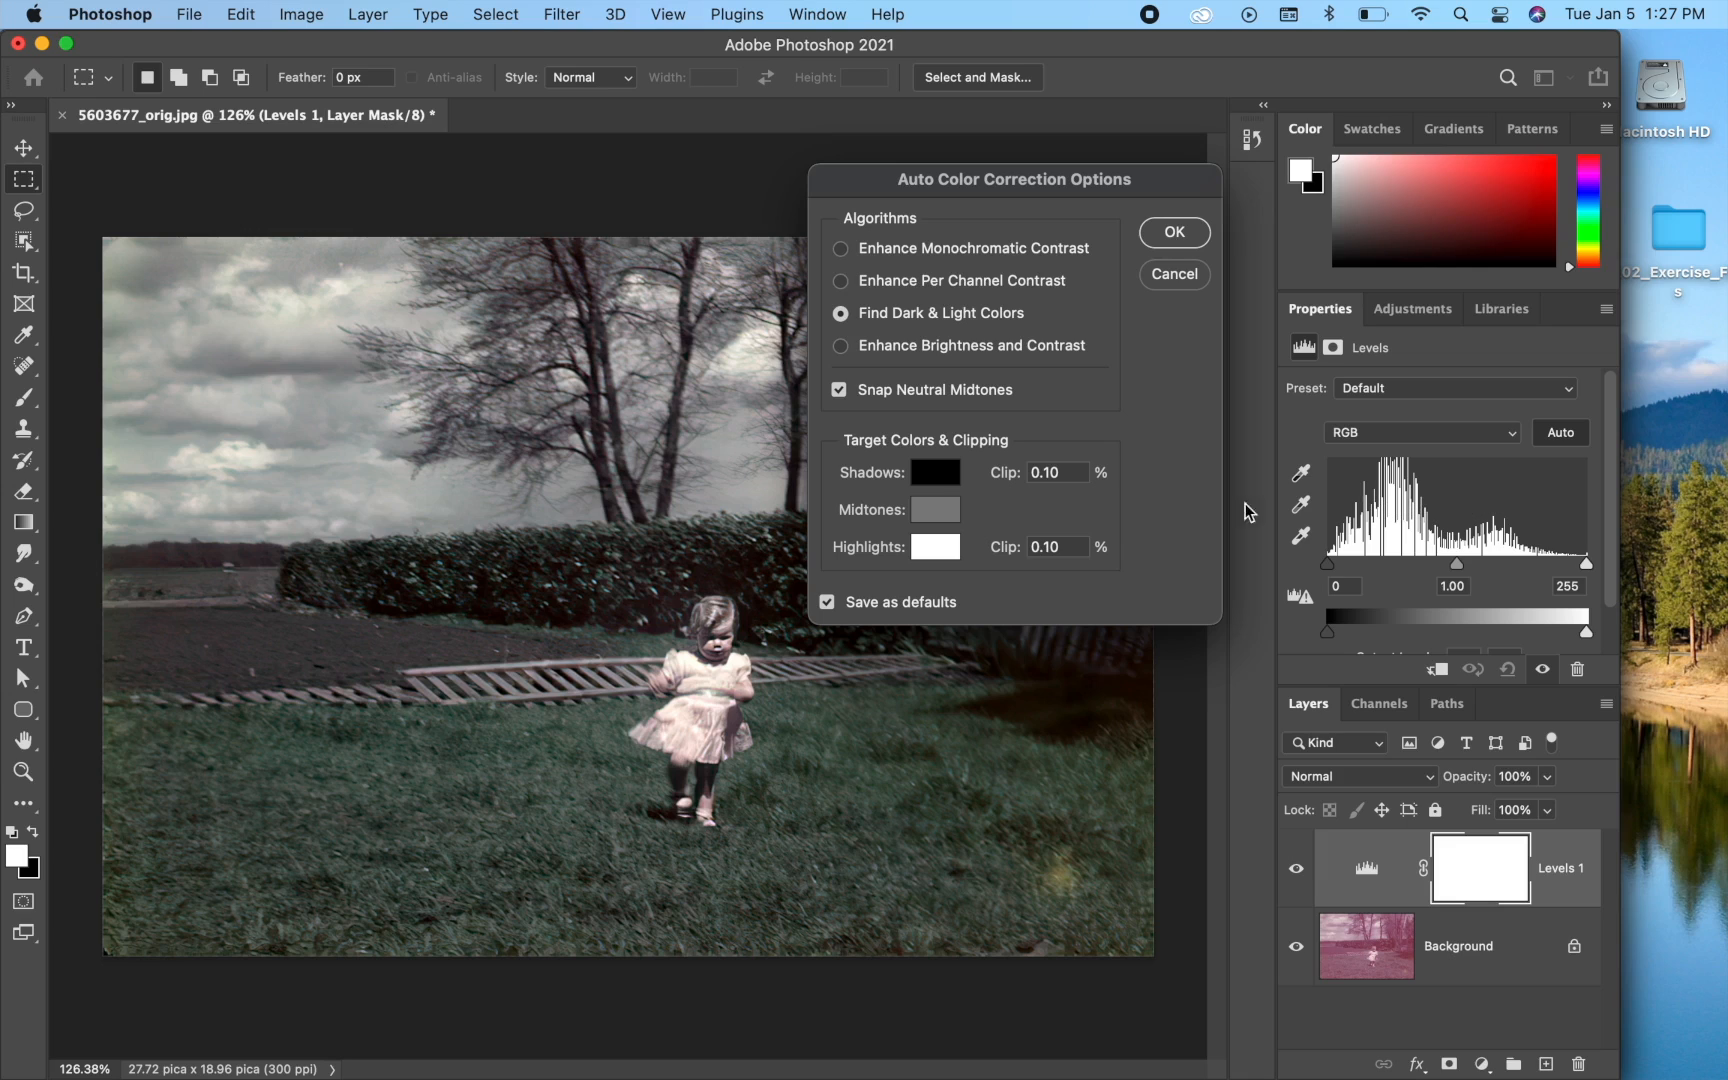
left_click_drag(1003, 548, 1189, 566)
left_click(1174, 232)
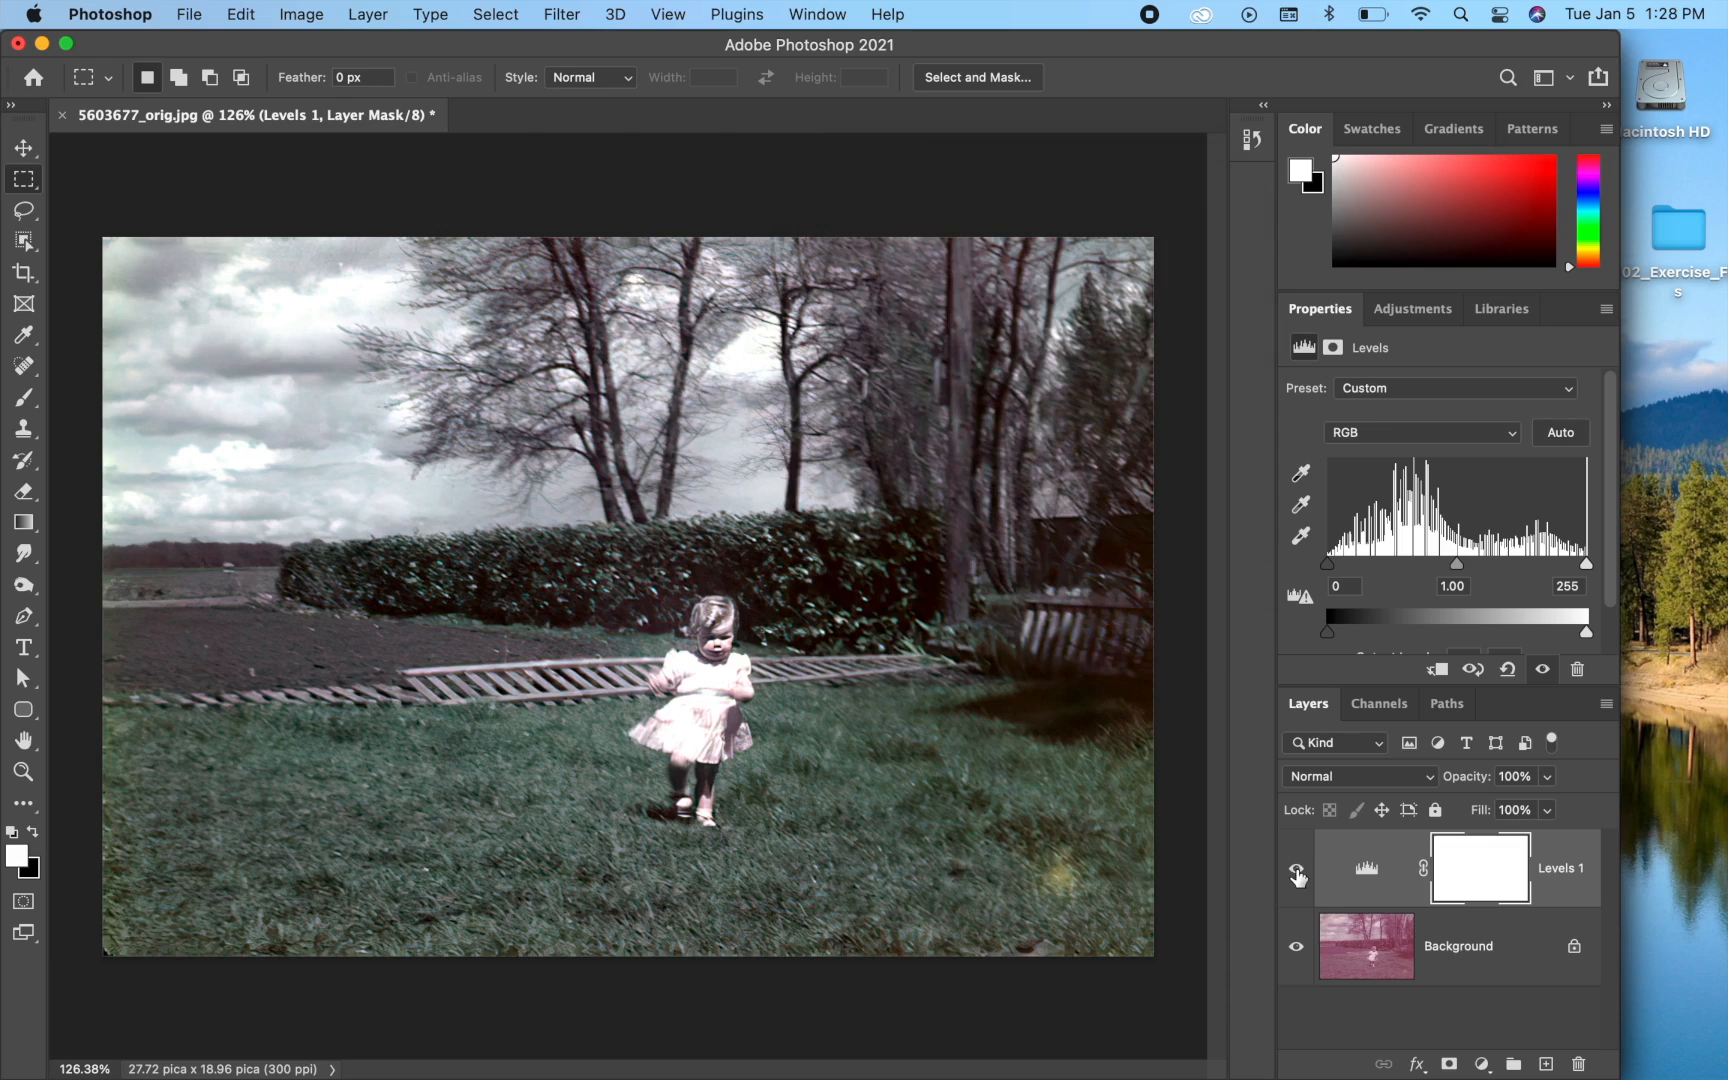
left_click(1298, 877)
left_click(1298, 877)
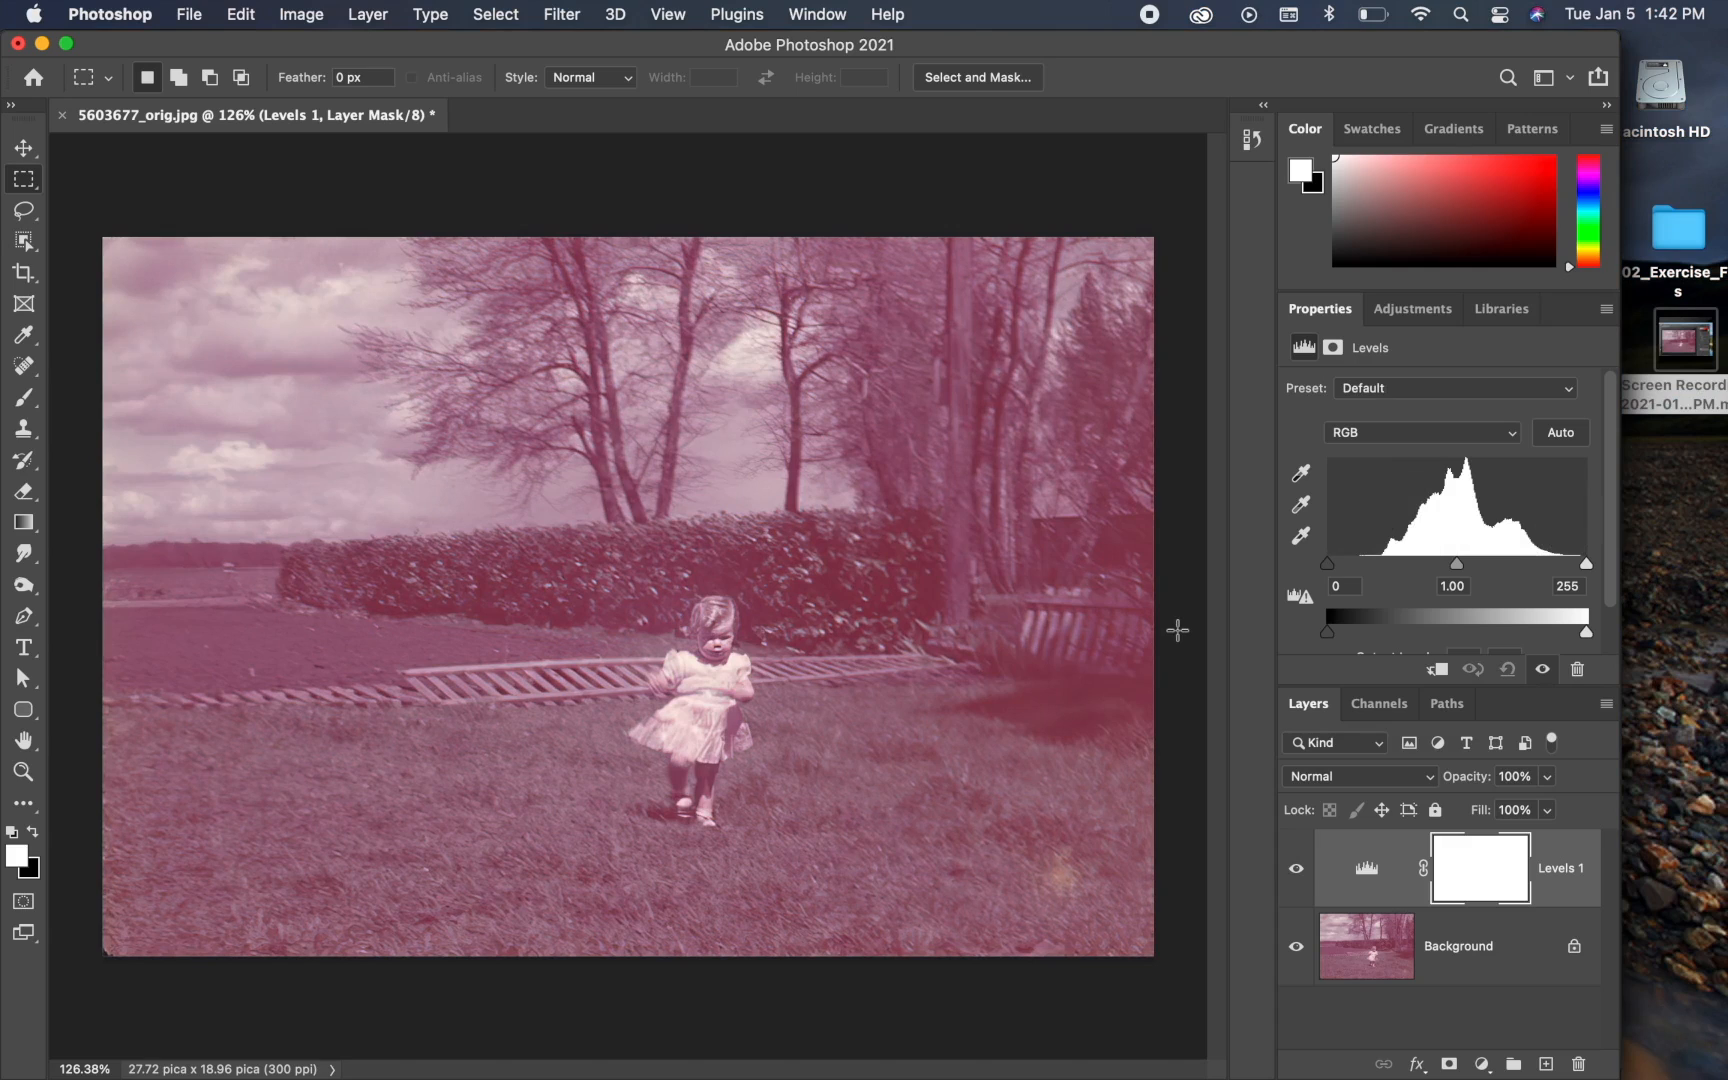
Step: Sample the Levels white point on the girl's dress and bright sky between the trees, and the black point in the hedge's dark shadow
left_click(1300, 537)
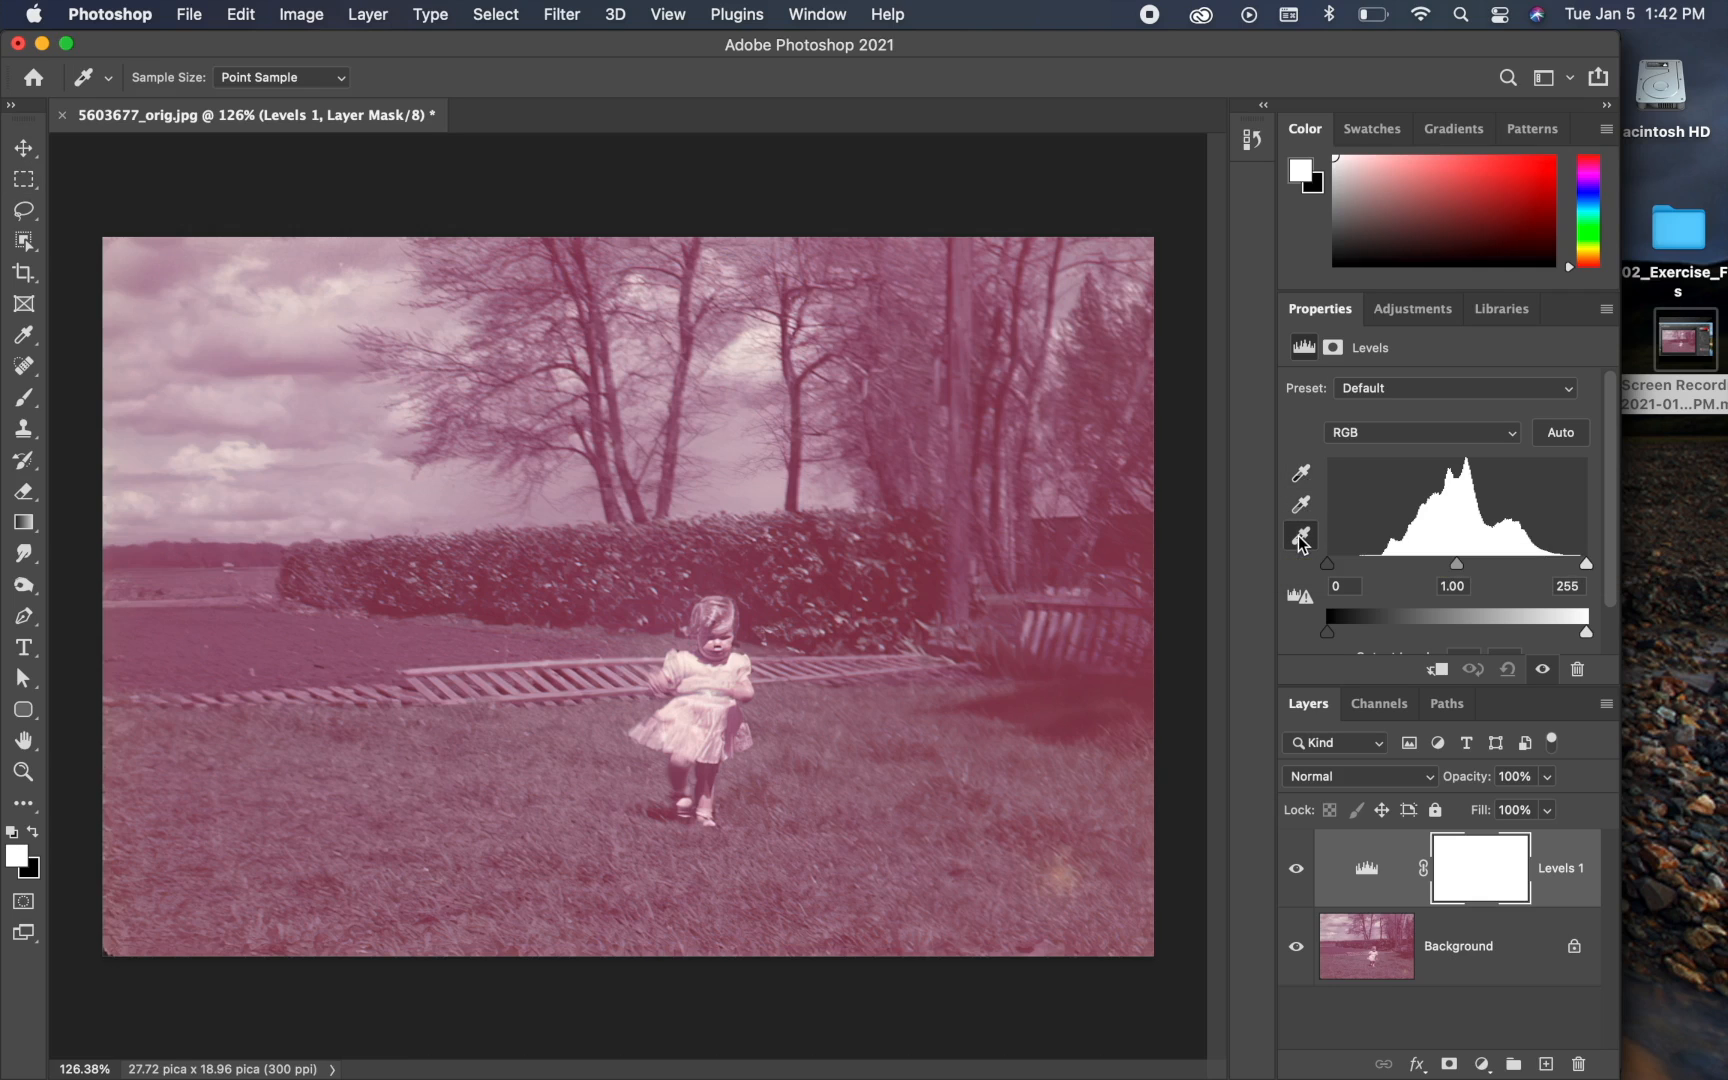
left_click(732, 667)
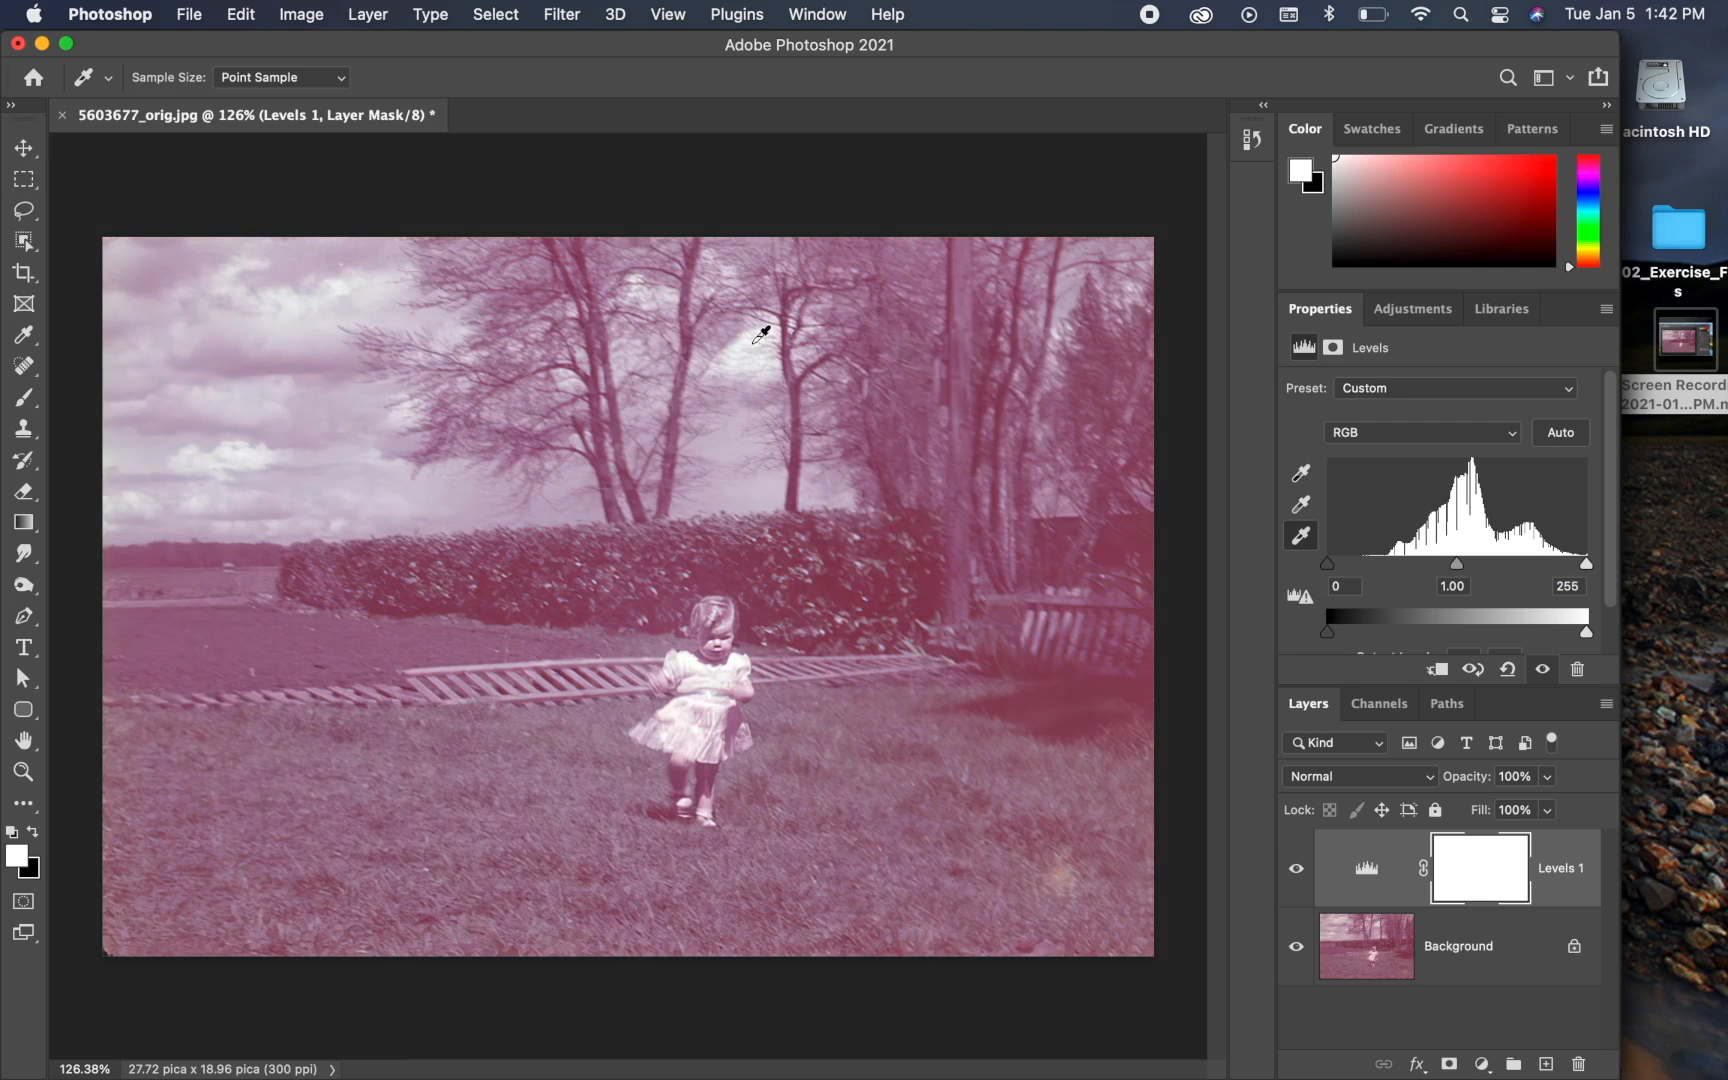
left_click(766, 330)
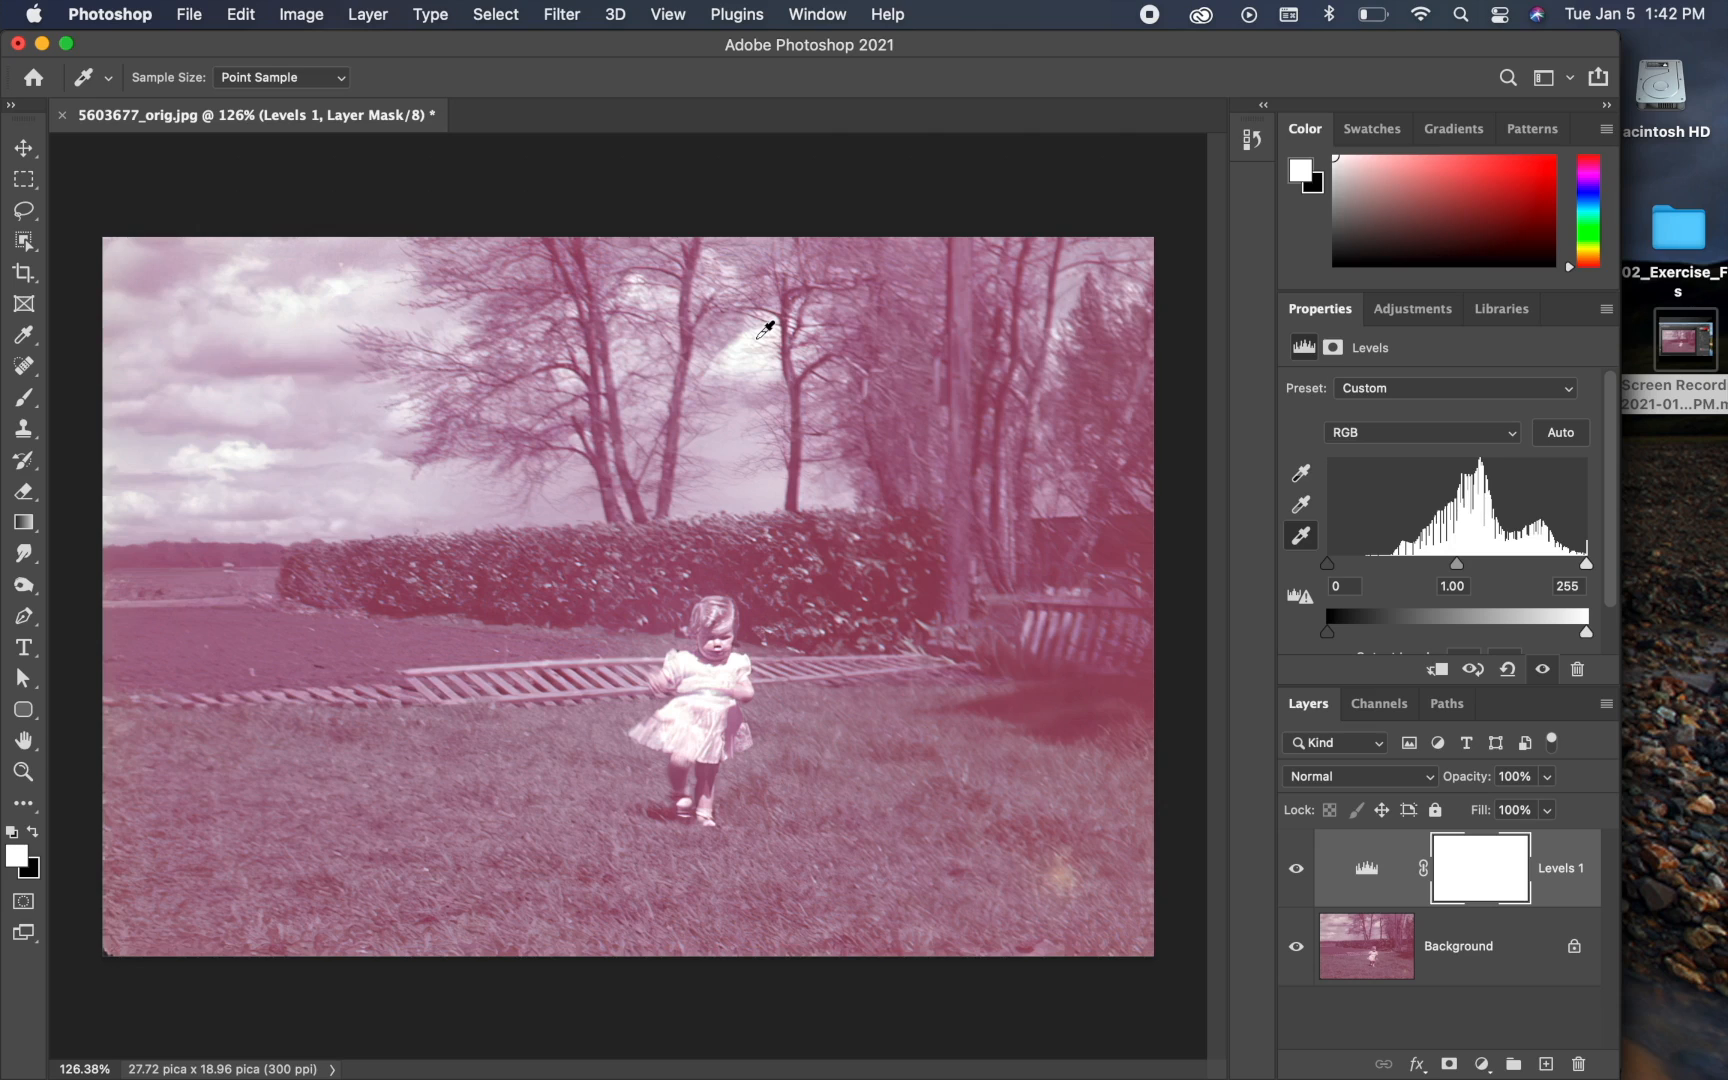
left_click(1301, 476)
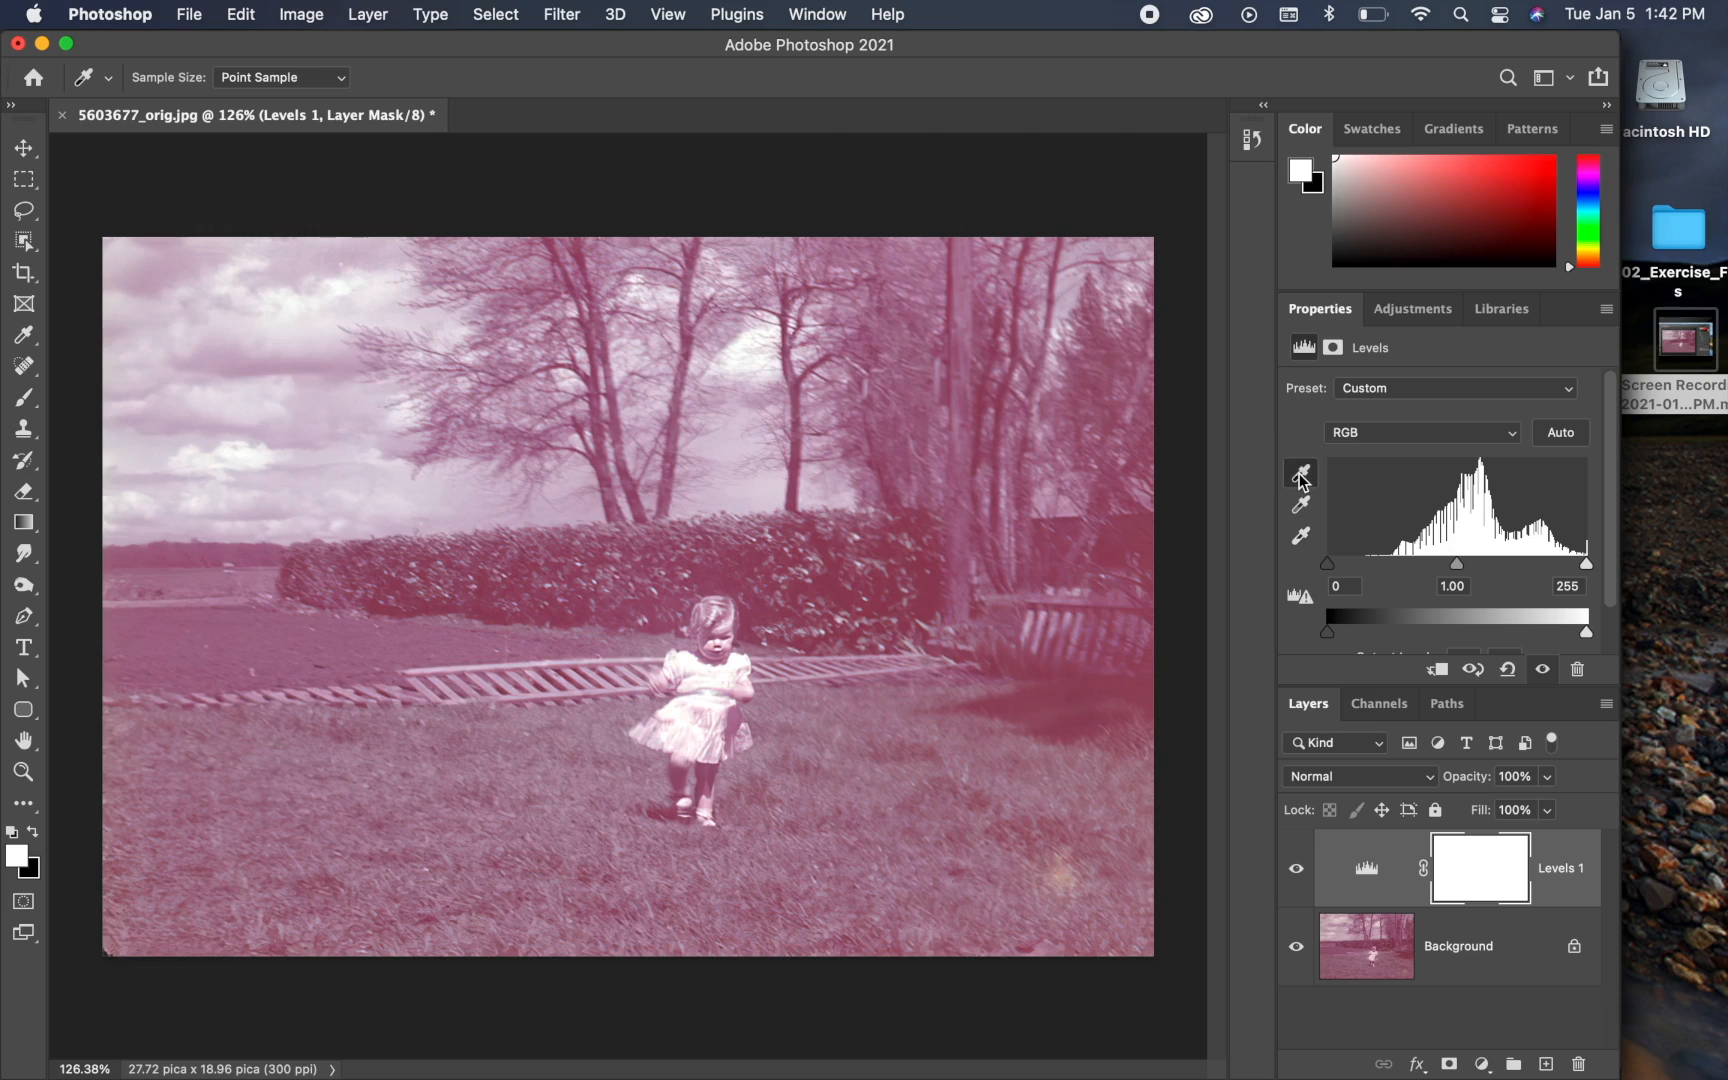
left_click(935, 597)
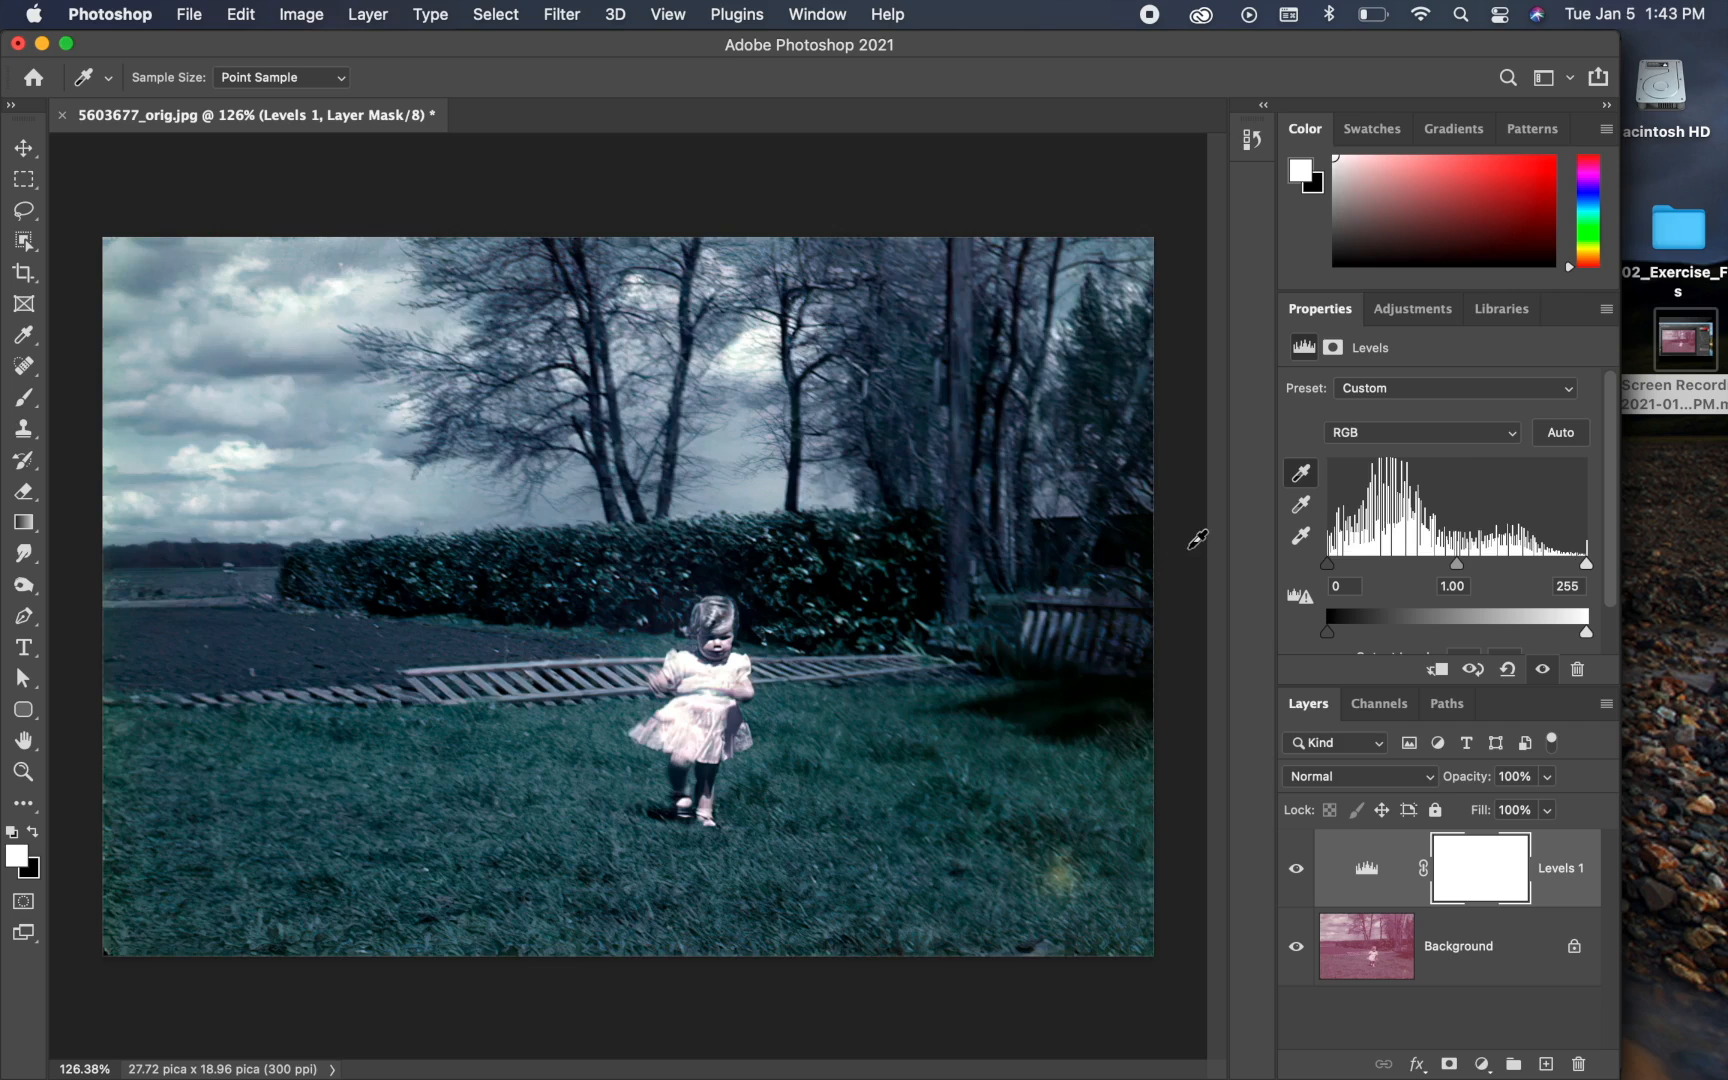
Step: Sample the Levels gray point on a gray cloud and compare the photo with and without the adjustment
left_click(1299, 506)
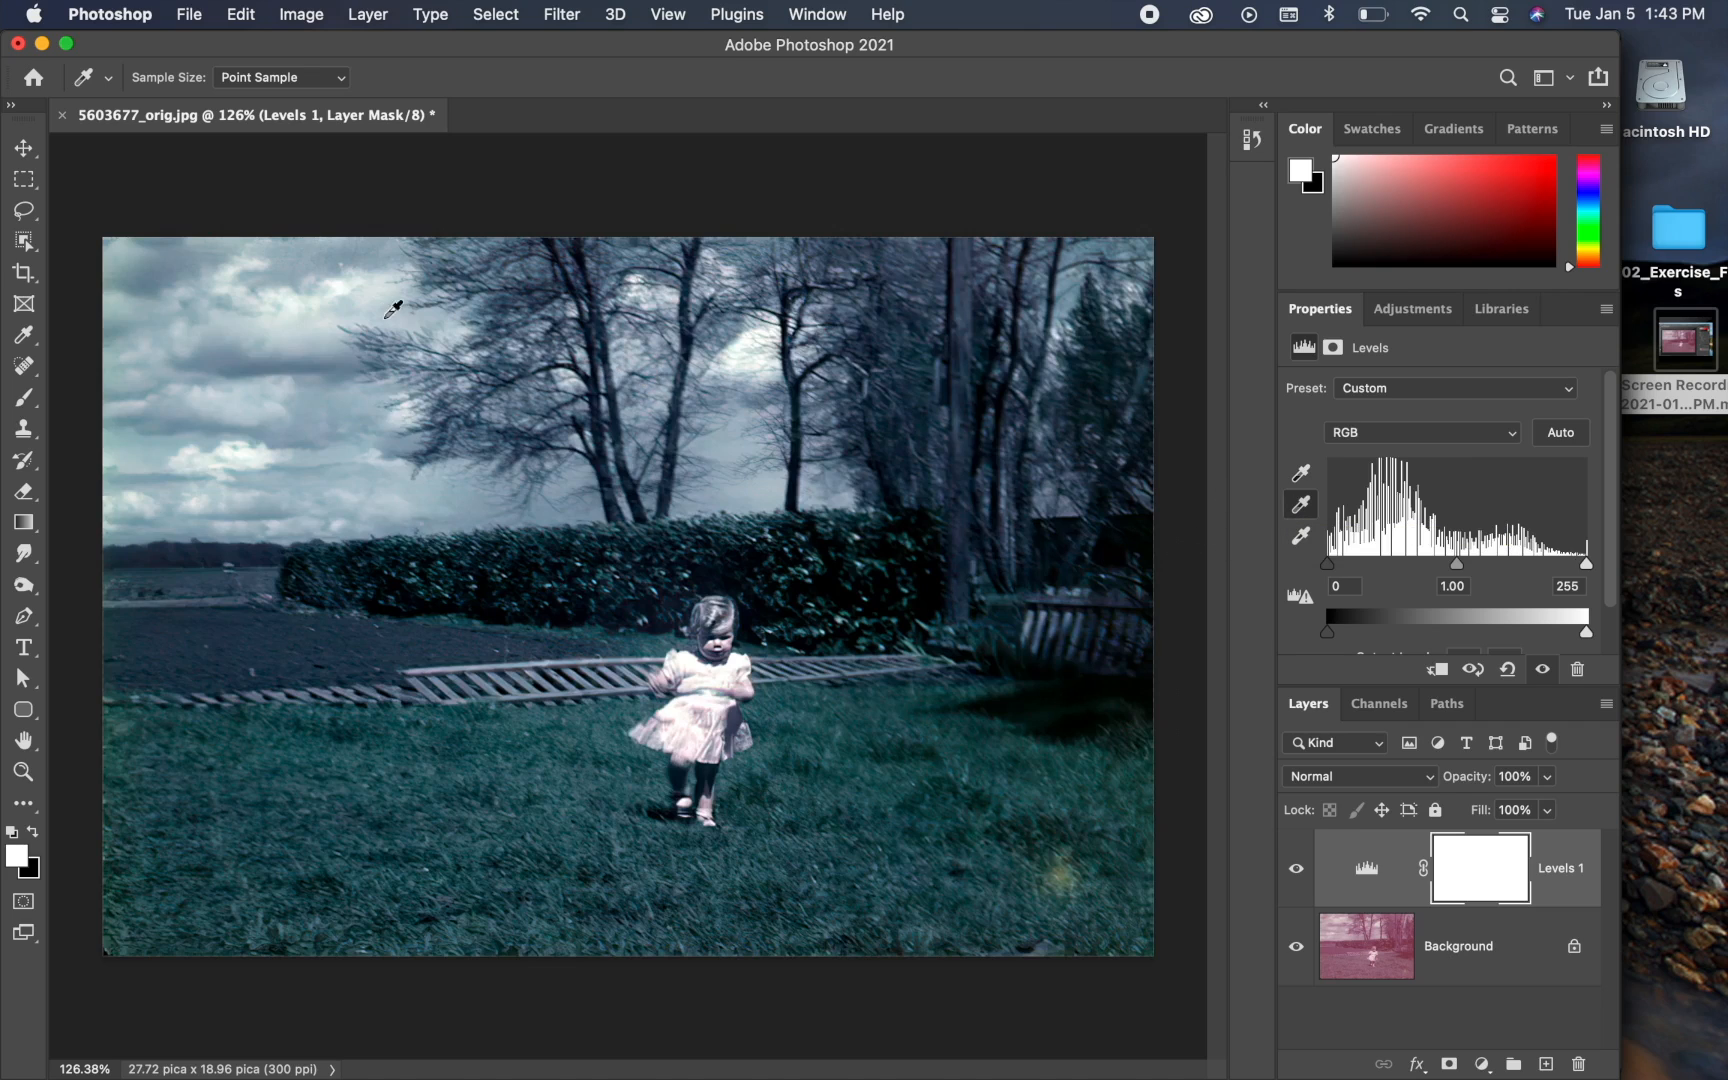
left_click(330, 330)
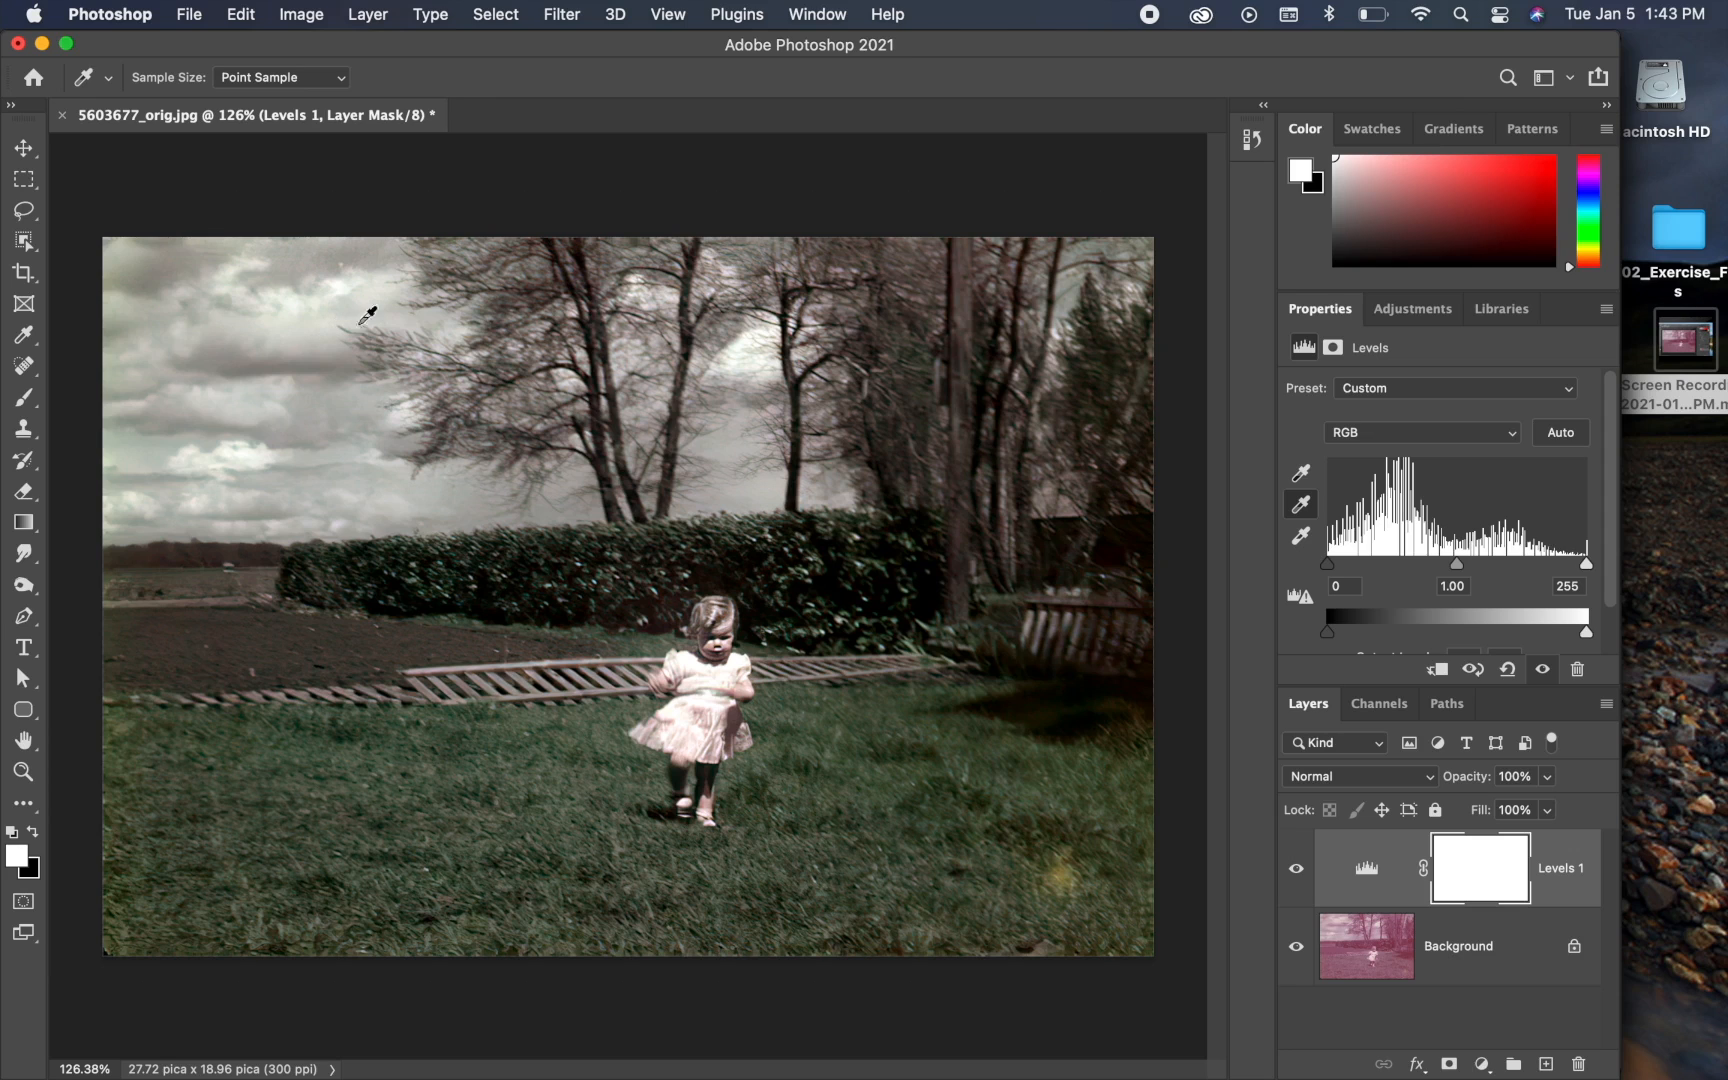
left_click(1298, 872)
left_click(1297, 872)
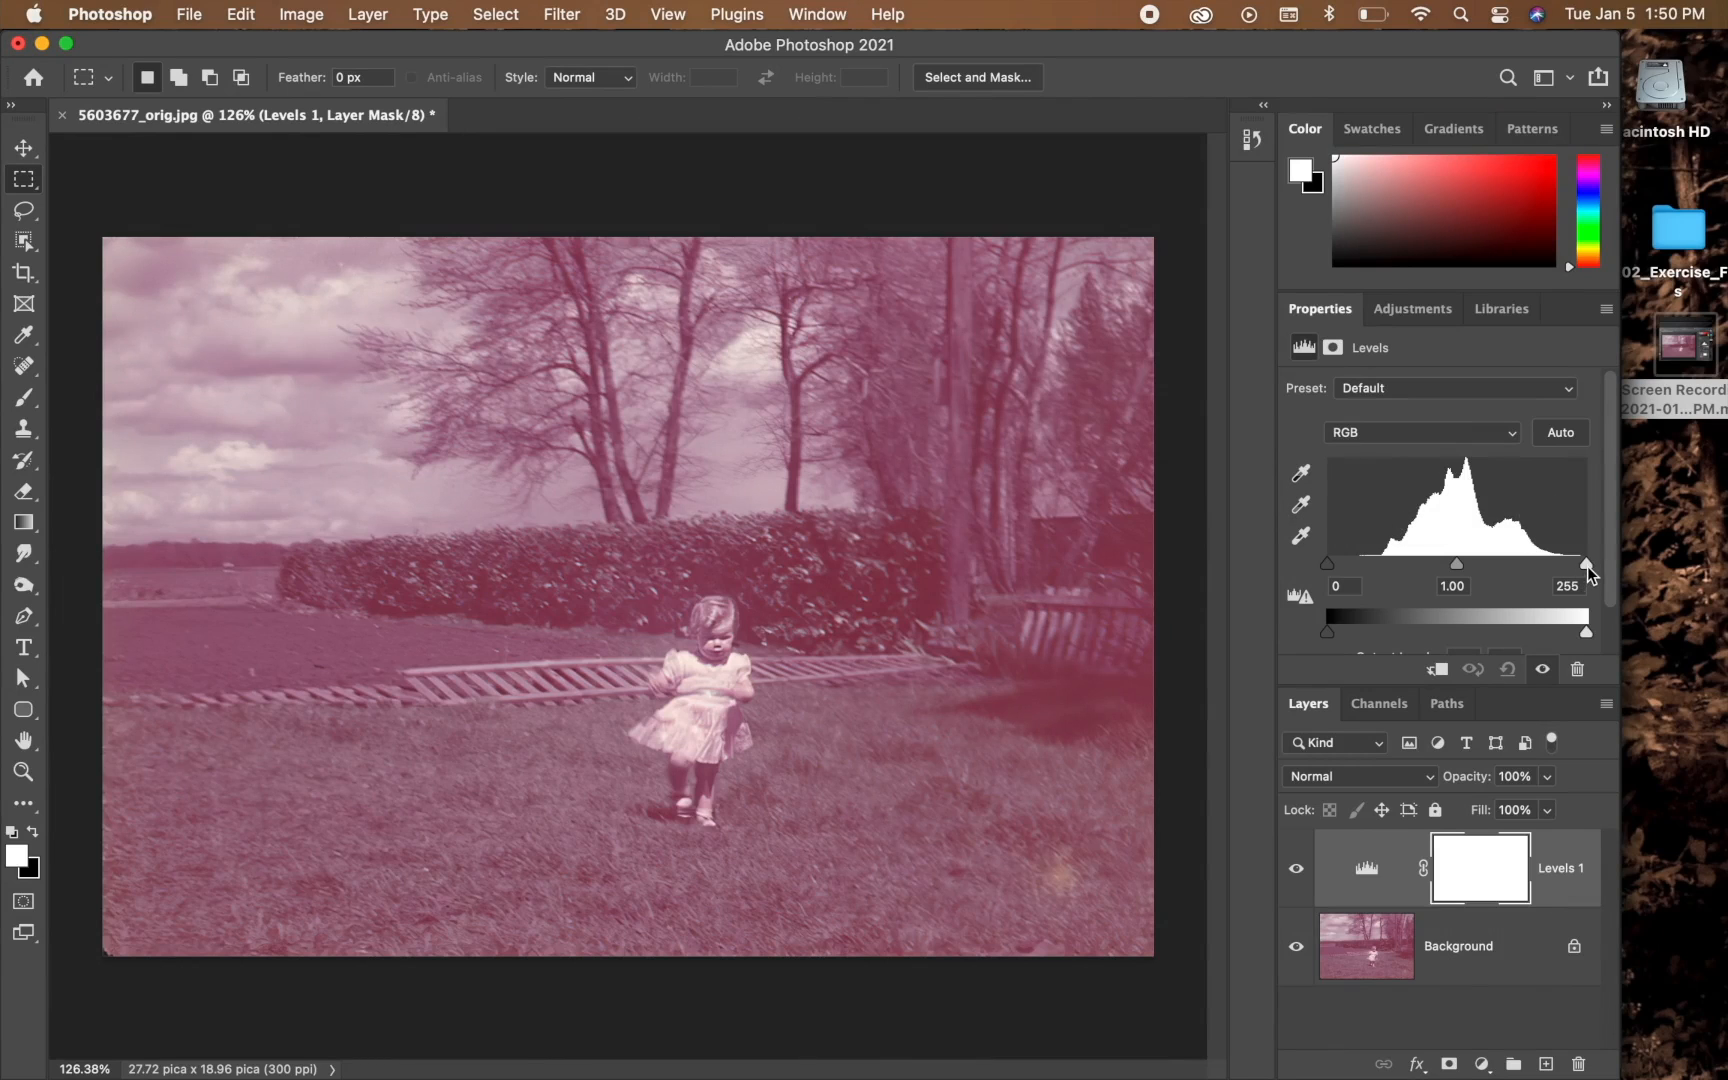
Step: Set the composite RGB input levels to 54 for shadows, 1.03 for midtones and 231 for highlights
left_click_drag(1582, 565, 1545, 566)
left_click_drag(1327, 566, 1378, 567)
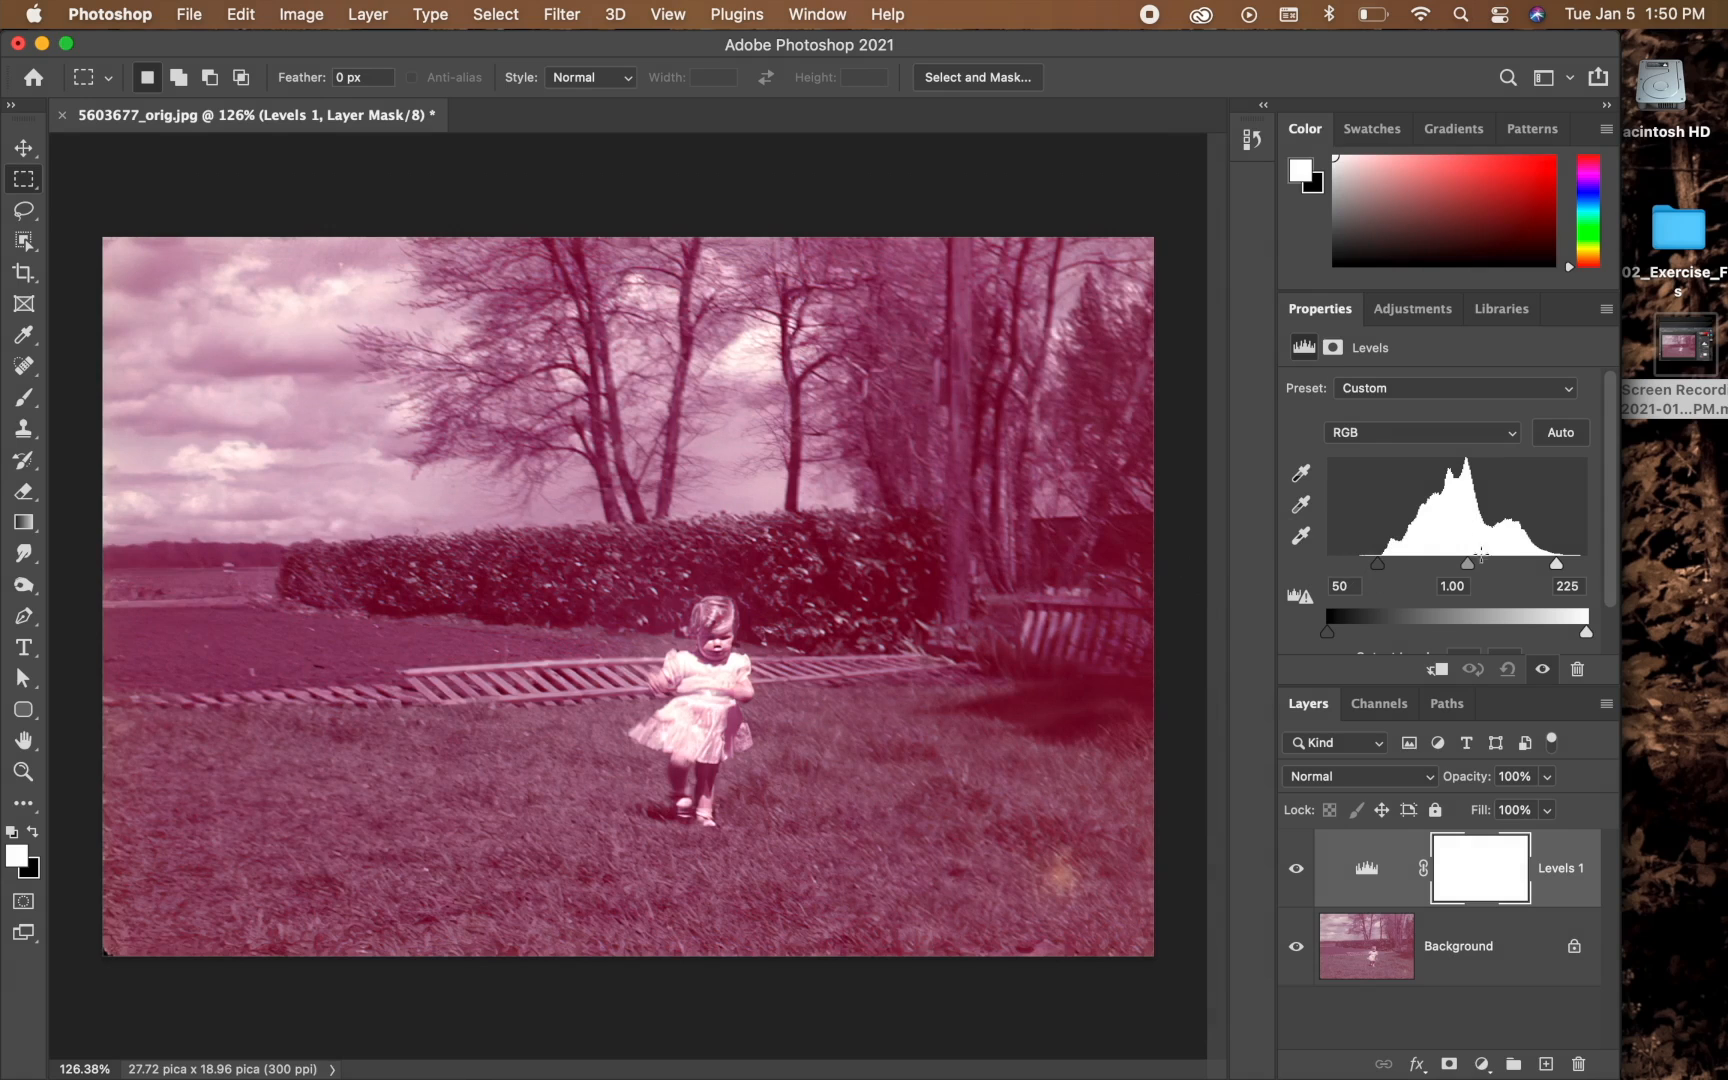
left_click_drag(1467, 566, 1464, 566)
left_click_drag(1381, 572, 1386, 565)
left_click_drag(1556, 564, 1564, 559)
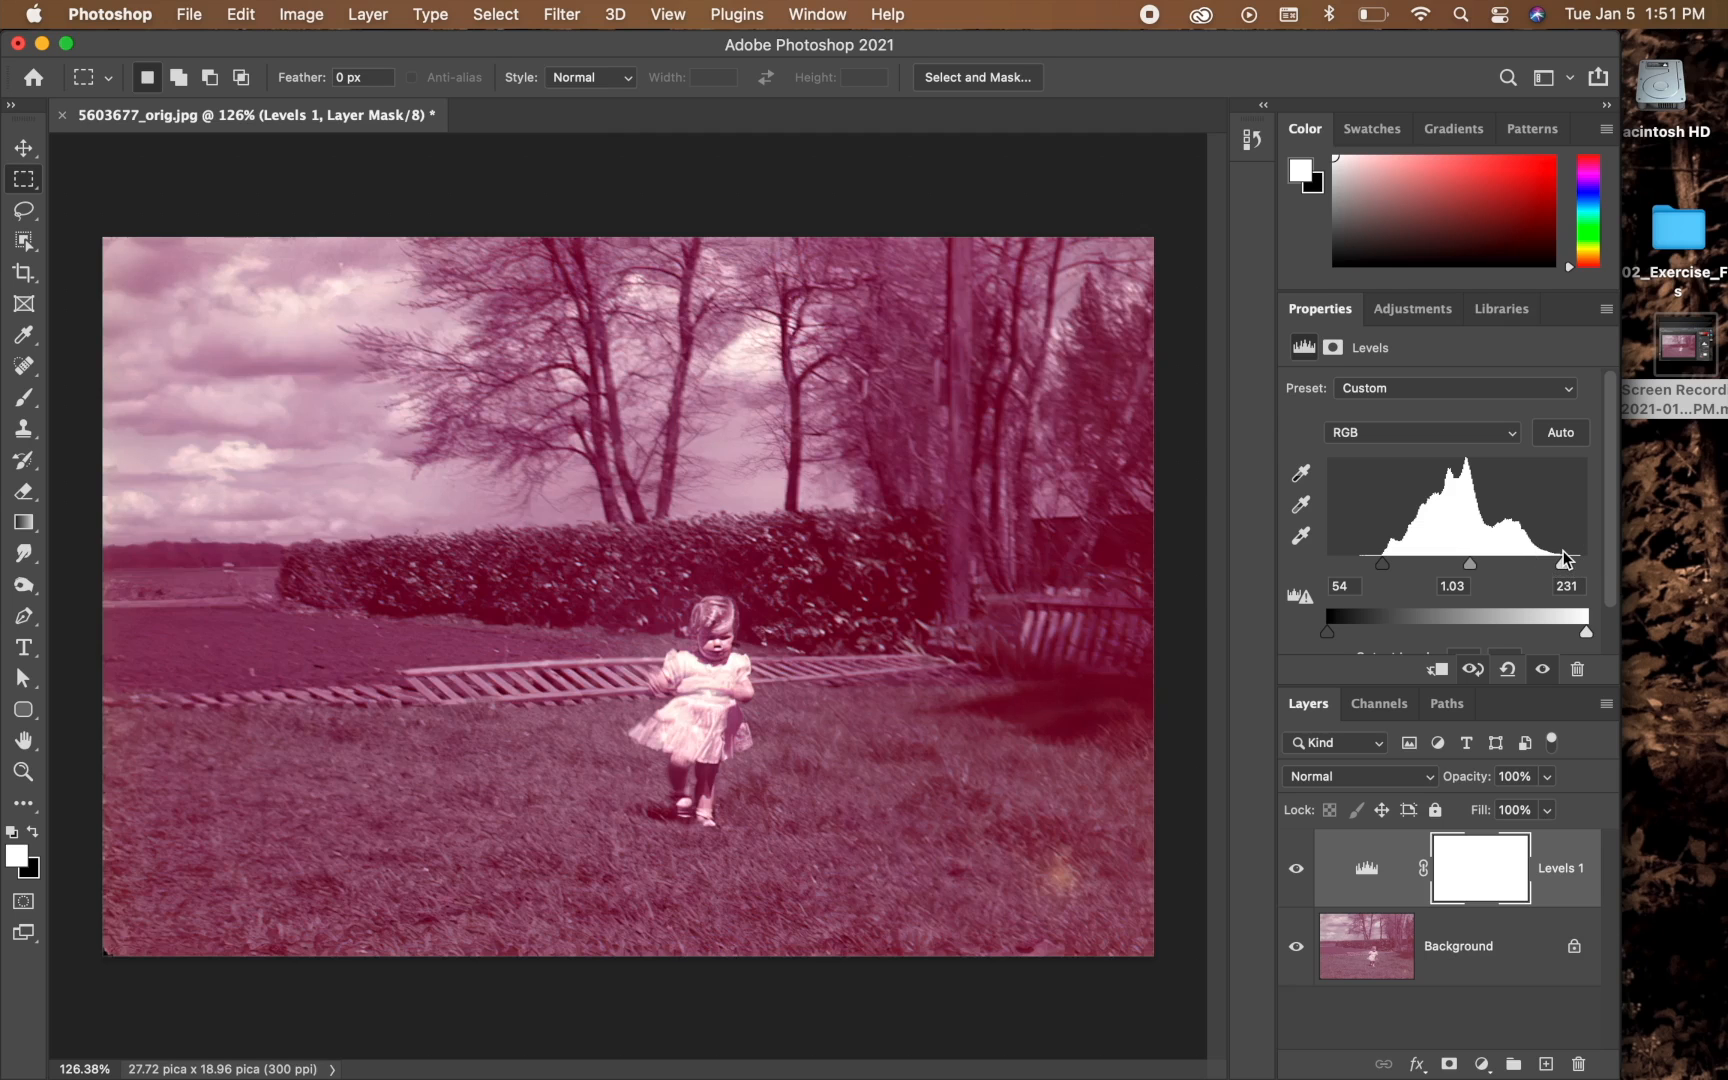
Step: Set the Red channel's input levels to 111 for shadows and 248 for highlights
left_click(1424, 434)
left_click(1410, 456)
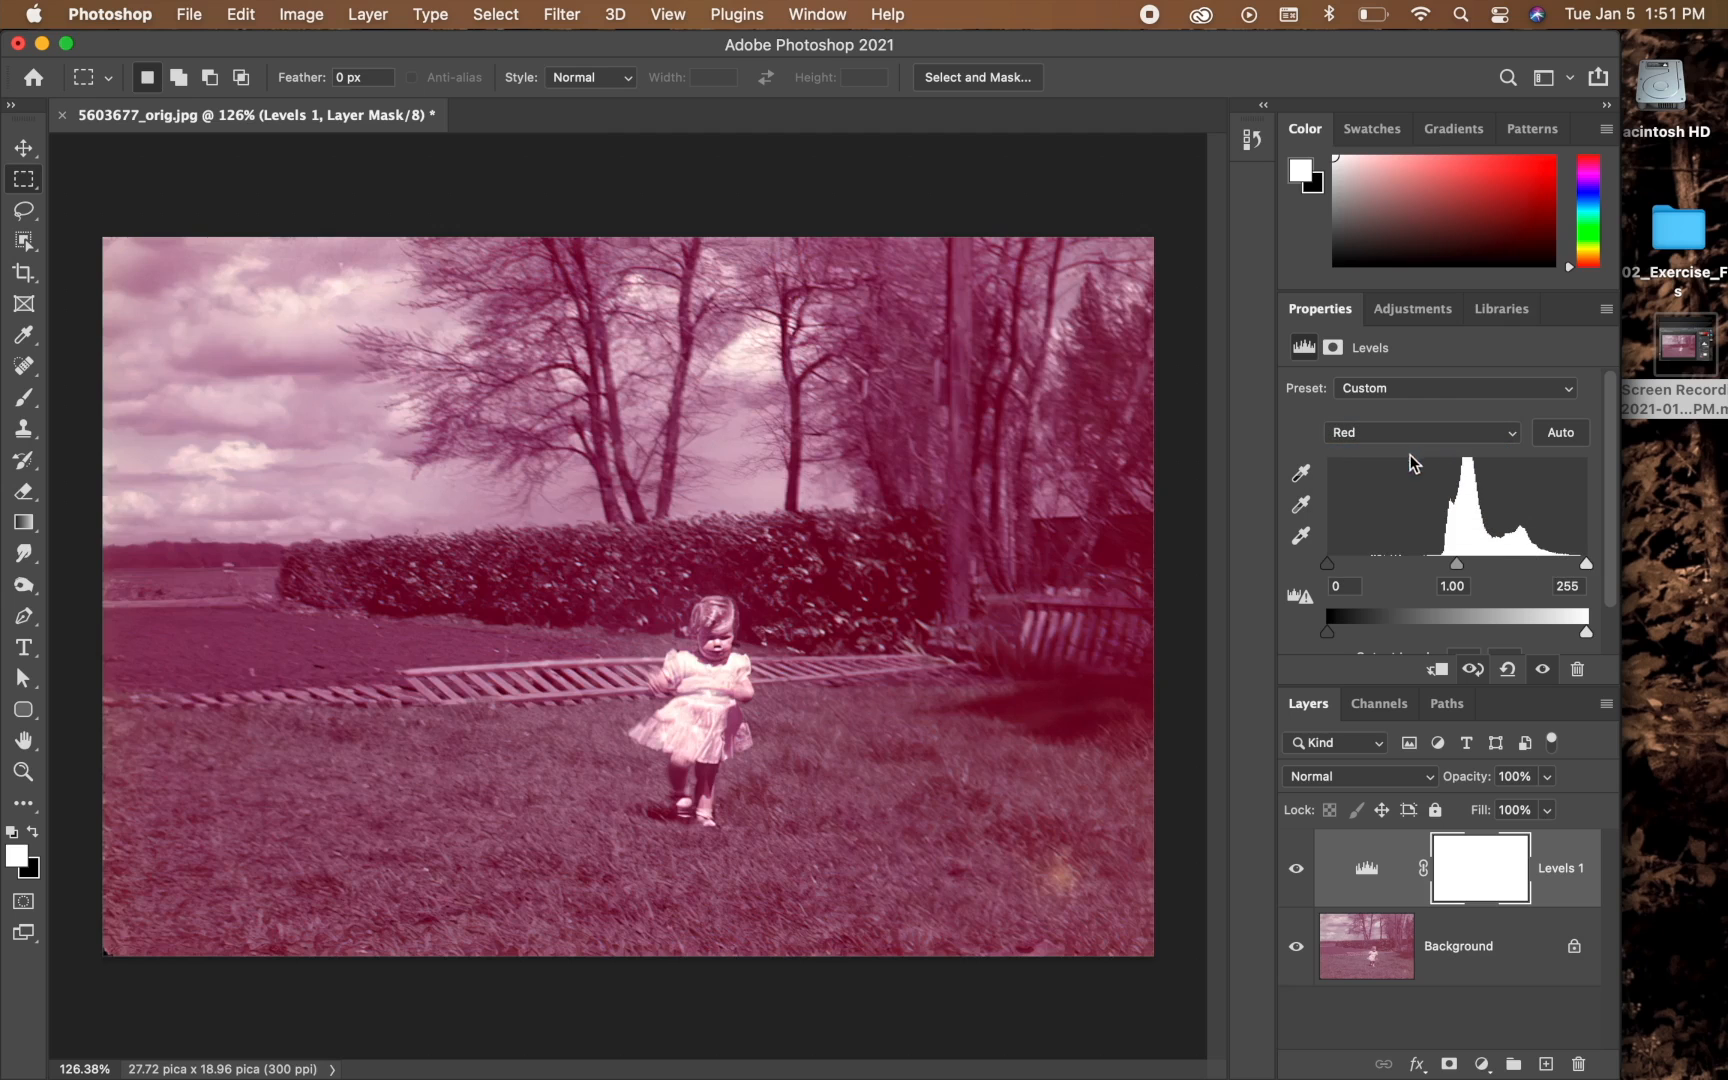
left_click_drag(1328, 563, 1440, 543)
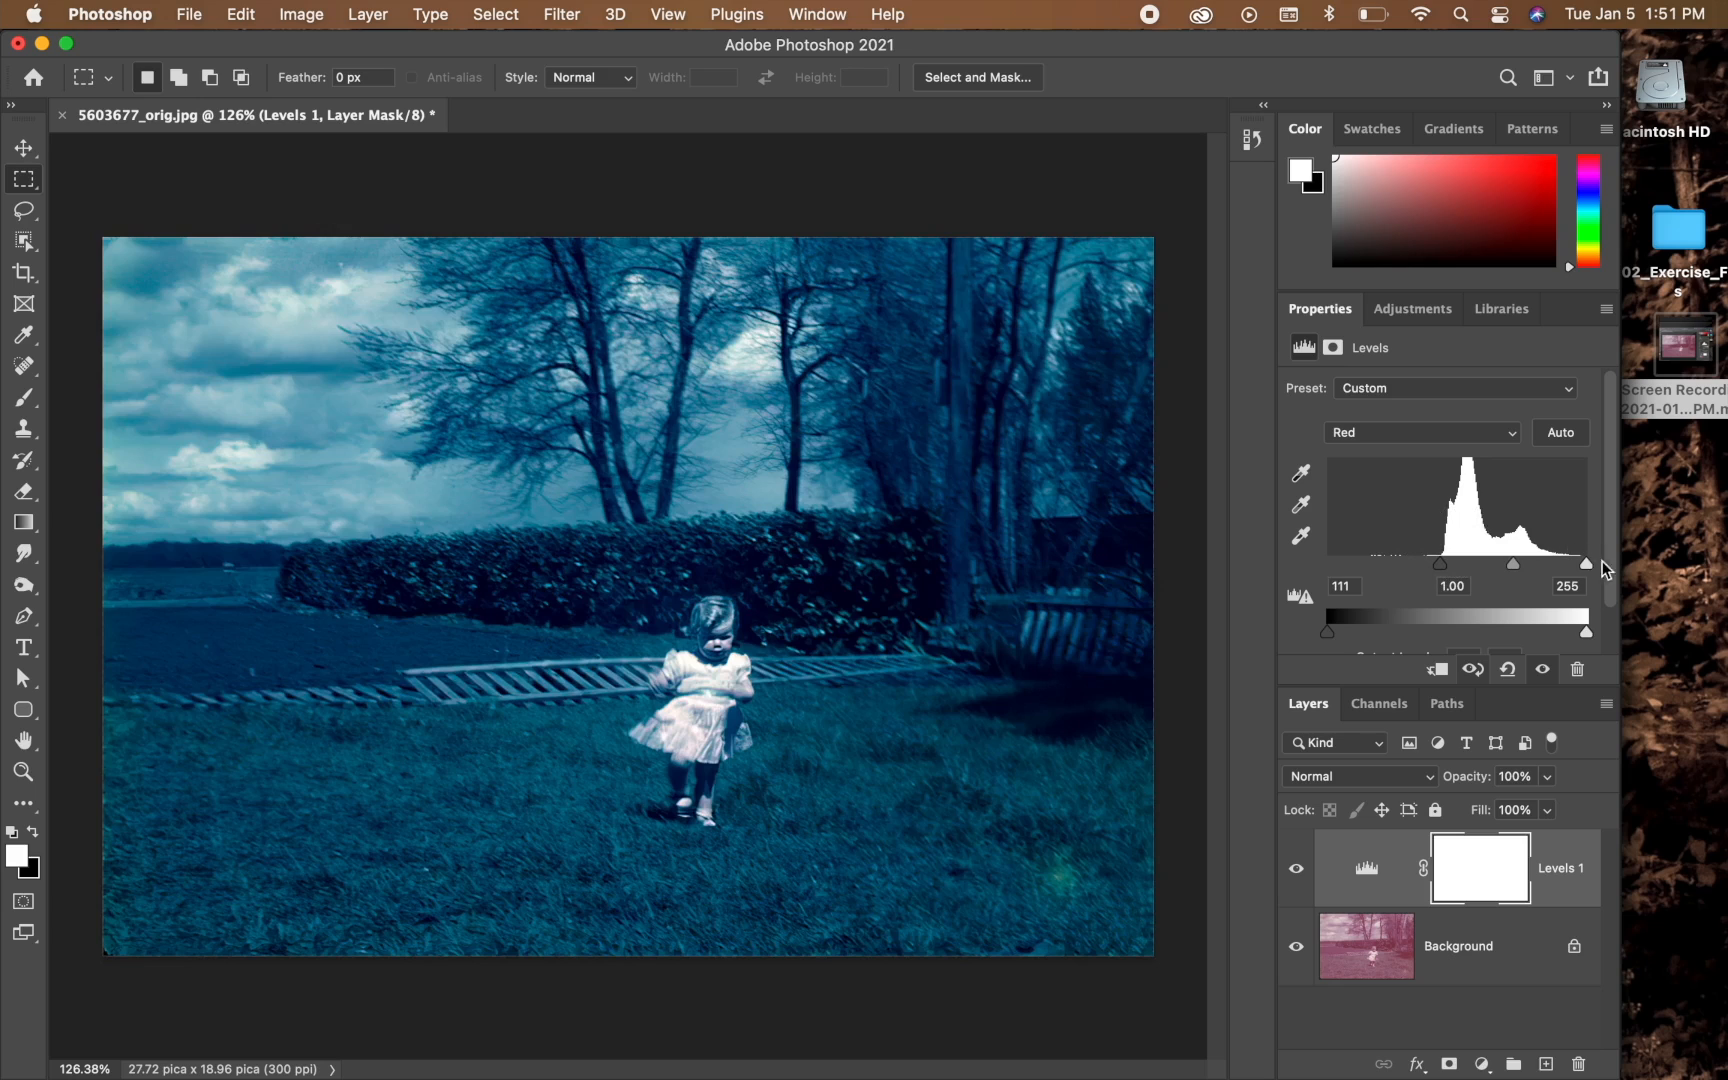
left_click_drag(1582, 564, 1580, 541)
Step: Bring the Green channel's shadow and highlight input levels inward to the ends of its histogram
left_click(1460, 437)
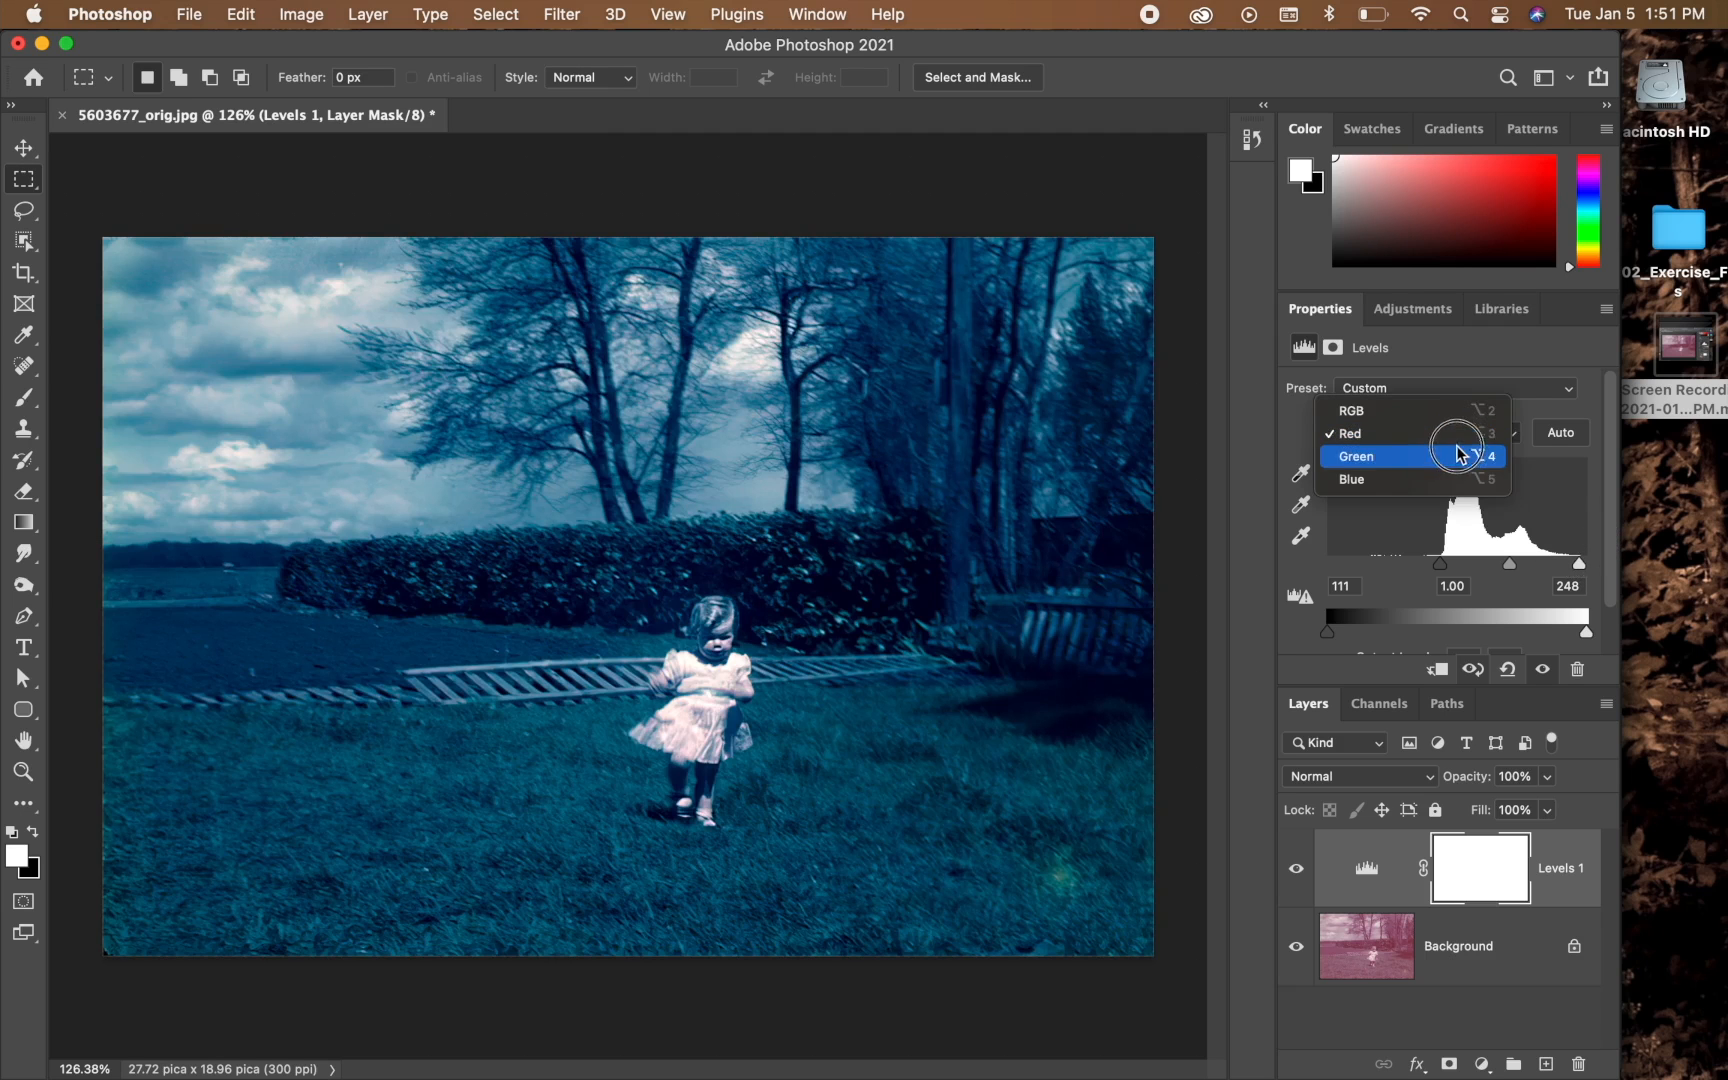
left_click(1455, 459)
left_click_drag(1327, 563, 1378, 563)
mouse_move(1584, 562)
left_mouse_down()
mouse_move(1545, 560)
mouse_move(1569, 563)
left_mouse_up()
mouse_move(1380, 563)
left_mouse_down()
mouse_move(1362, 563)
mouse_move(1398, 563)
left_mouse_up()
Step: Set the Blue channel's input levels to 68 for shadows and 229 for highlights
left_click(1398, 433)
left_click(1398, 457)
left_click_drag(1585, 563, 1562, 566)
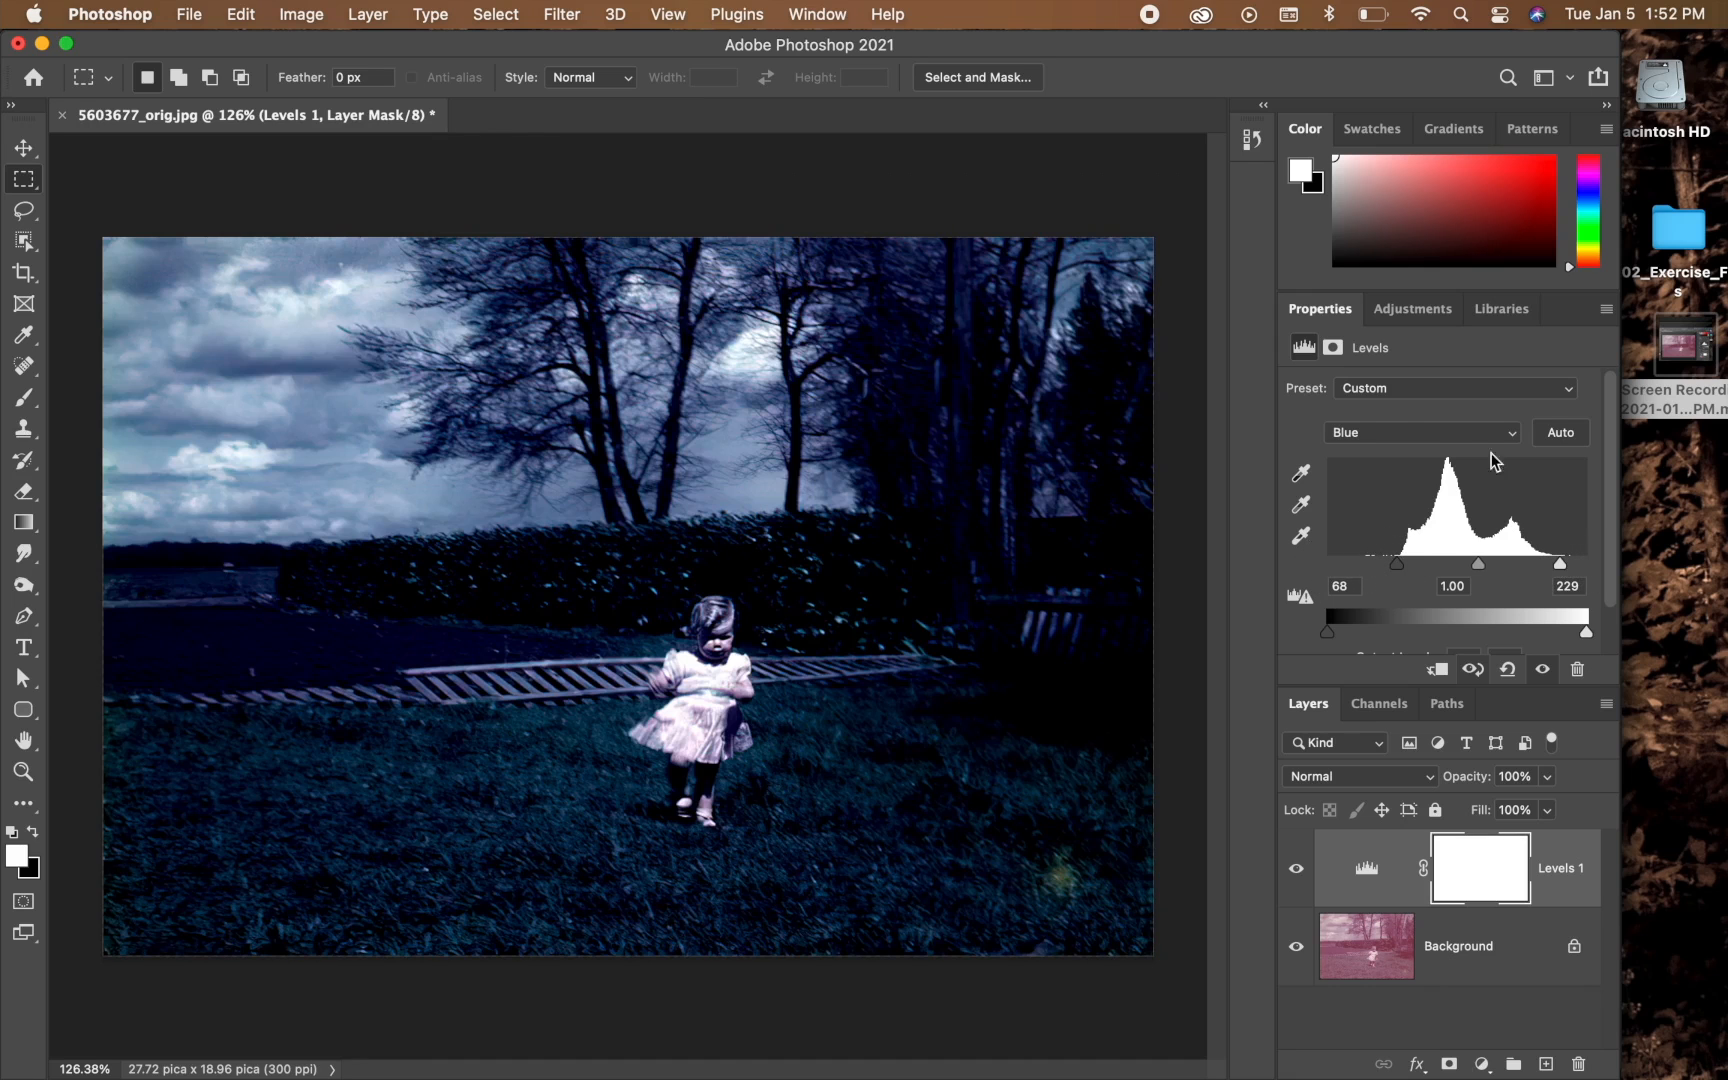
Step: Brighten the composite RGB levels by setting the midtones to 1.48 and lowering the shadow input level
left_click(1430, 436)
left_click(1405, 366)
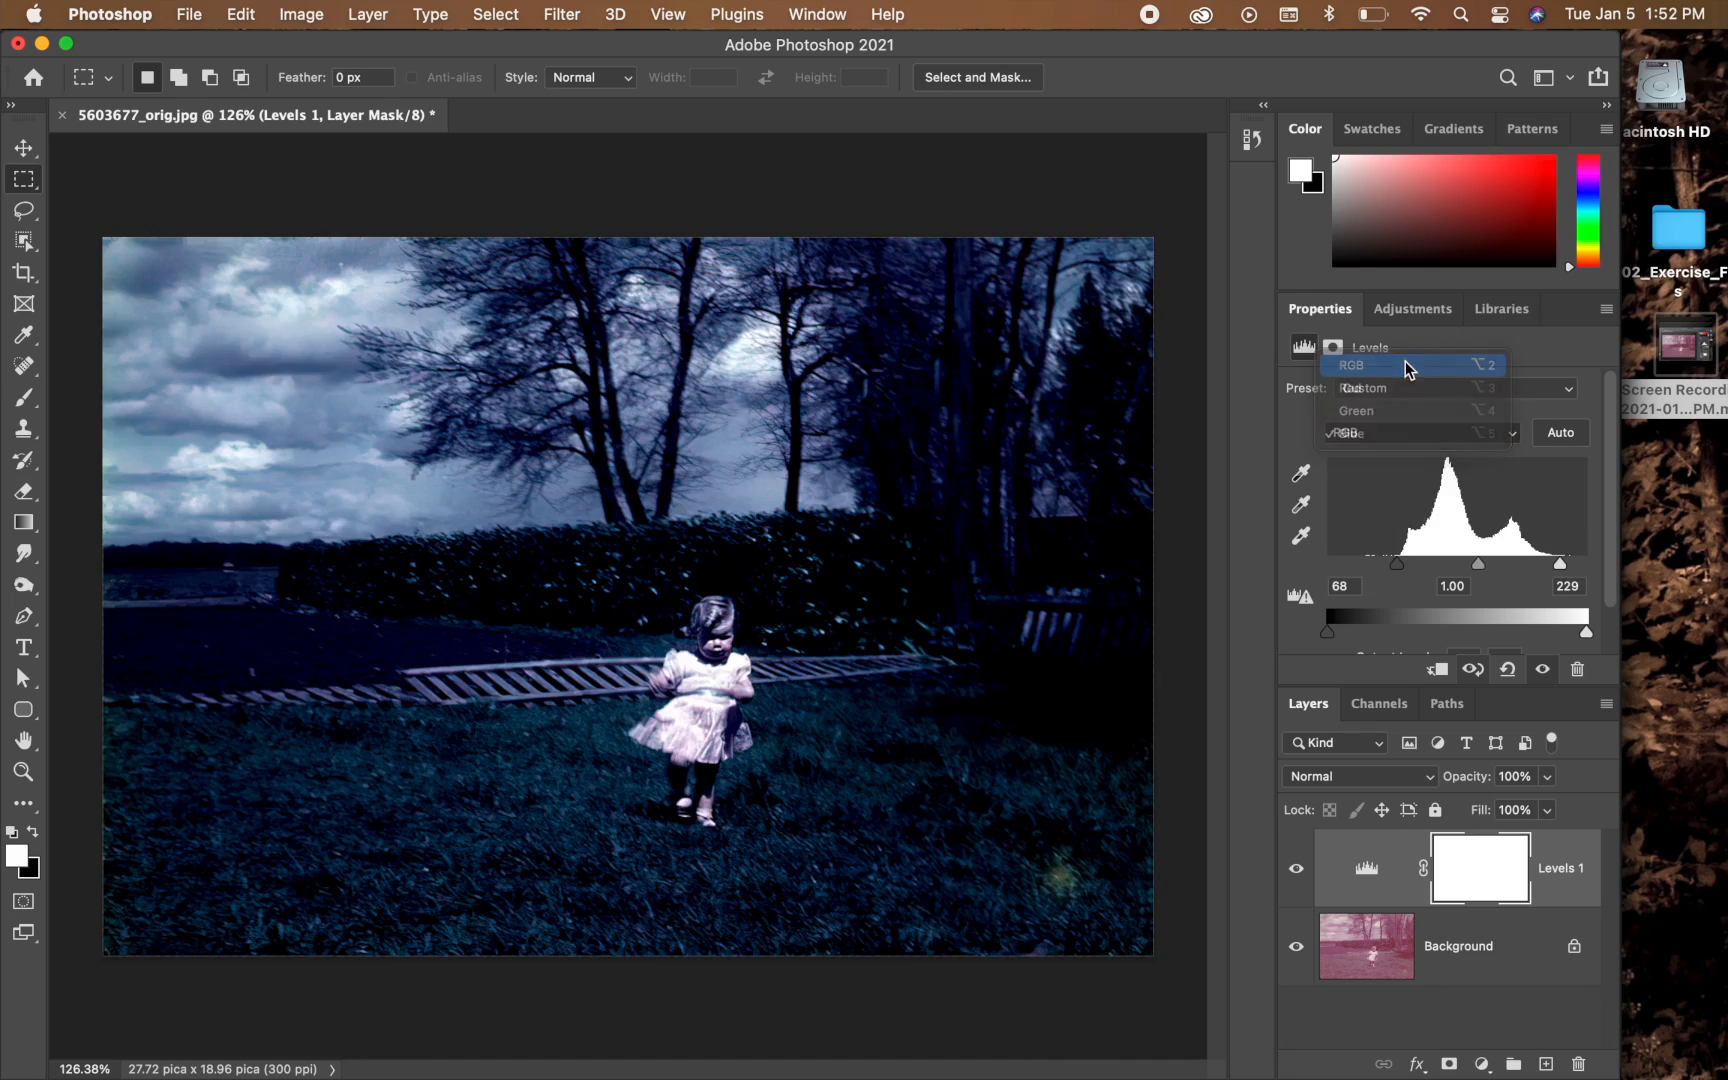
left_click_drag(1470, 566, 1331, 569)
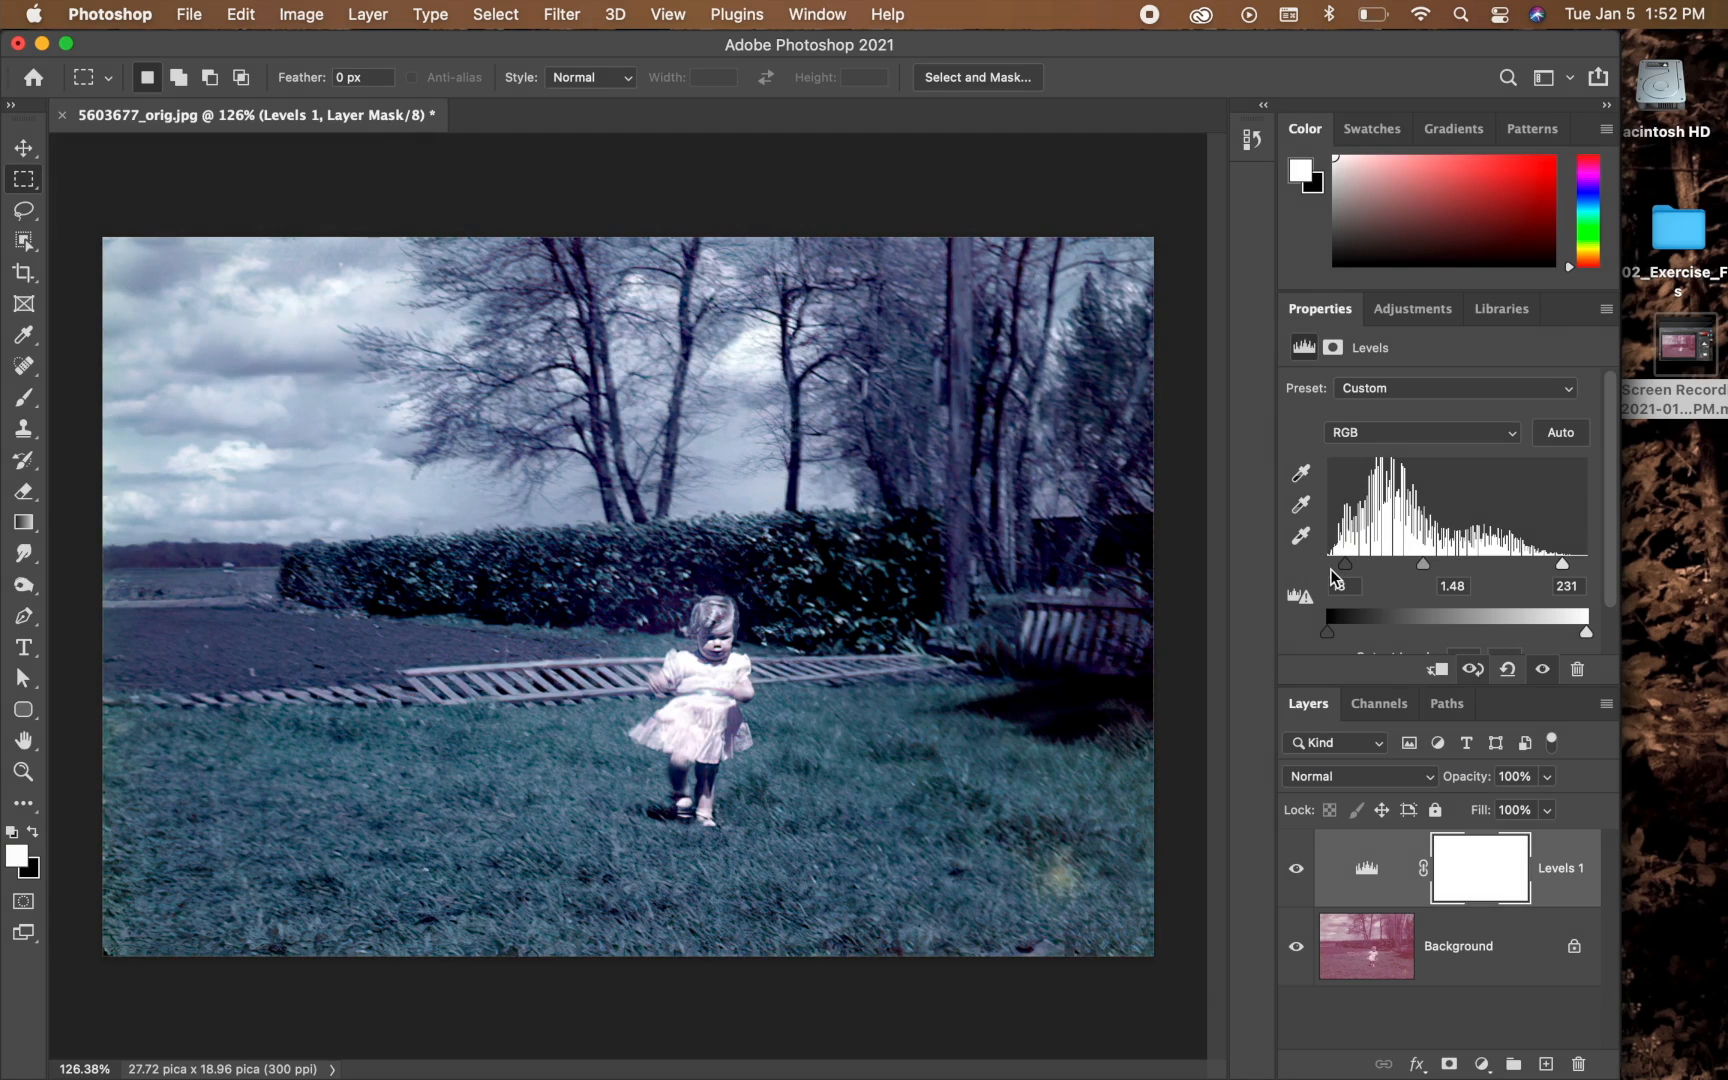